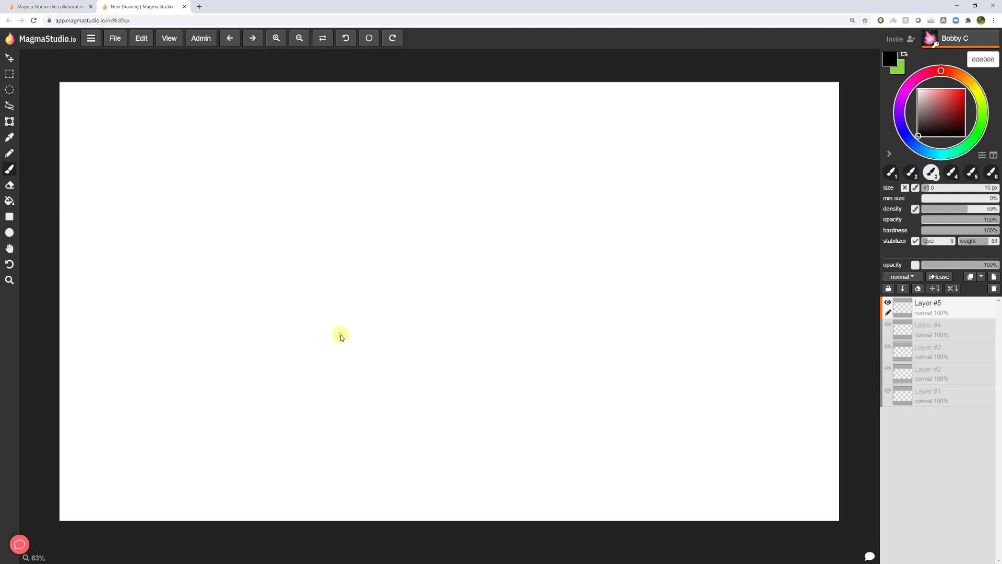
# Step: Enlarge the brush, try out a long wavy pressure-sensitive stroke on Layer #5, and undo the stroke
pyautogui.press(']')
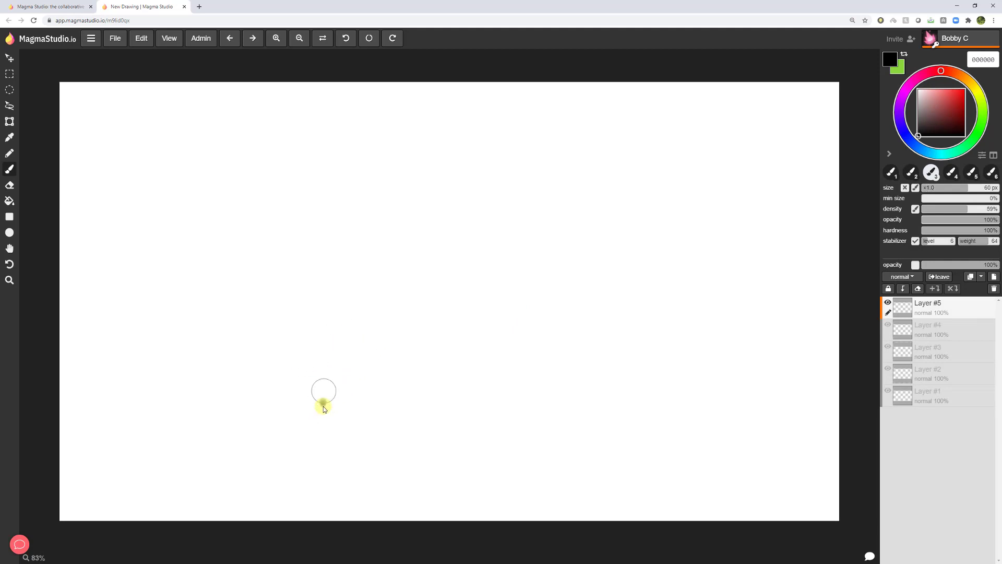
pyautogui.moveTo(267, 416)
pyautogui.mouseDown()
pyautogui.moveTo(343, 318)
pyautogui.moveTo(381, 313)
pyautogui.moveTo(450, 186)
pyautogui.moveTo(447, 340)
pyautogui.moveTo(552, 363)
pyautogui.moveTo(545, 433)
pyautogui.mouseUp()
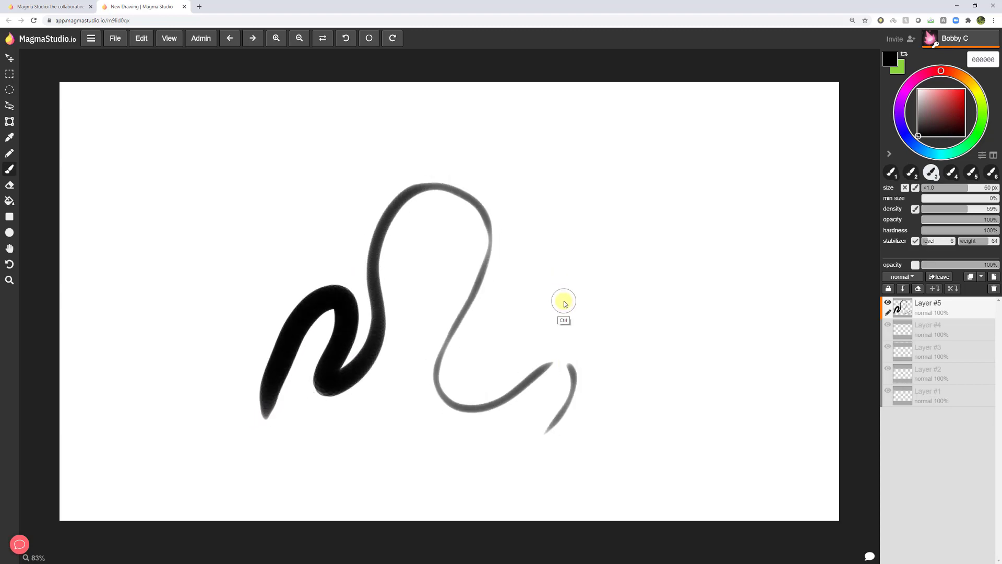
pyautogui.hotkey('ctrl', 'z')
pyautogui.hotkey('ctrl', 'z')
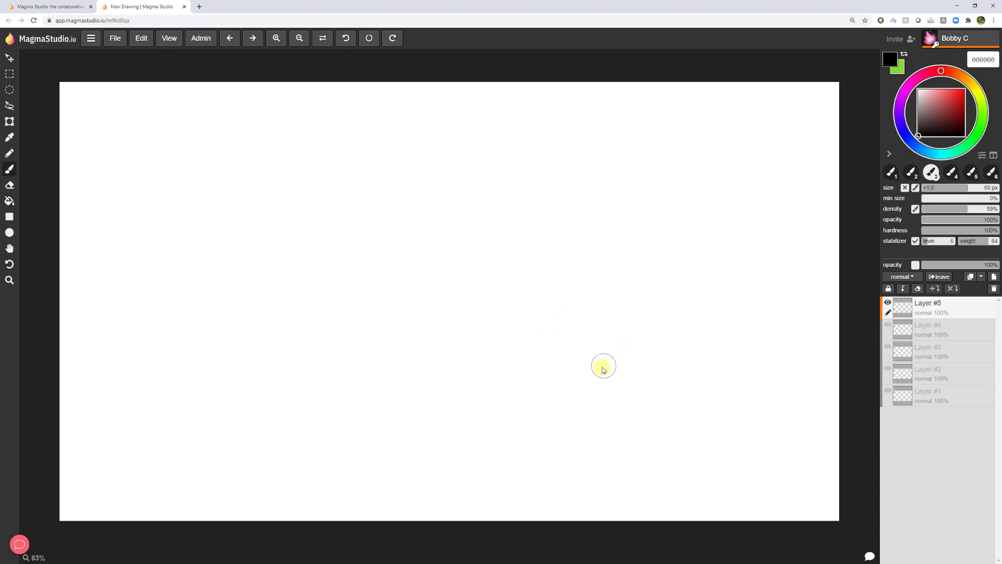
# Step: Review the help page's Google Chrome stylus support, known issues and keyboard shortcuts
pyautogui.click(92, 41)
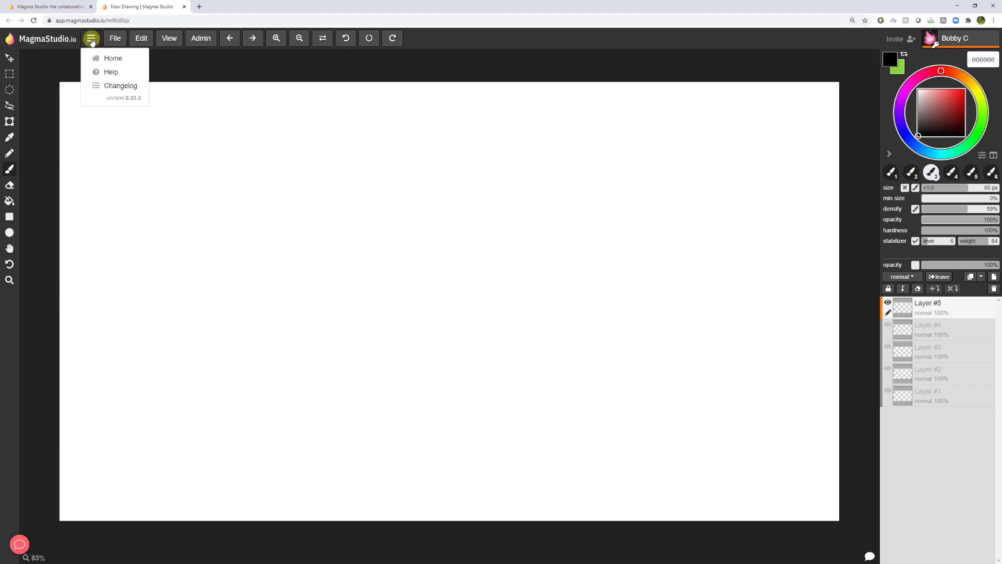
pyautogui.click(112, 73)
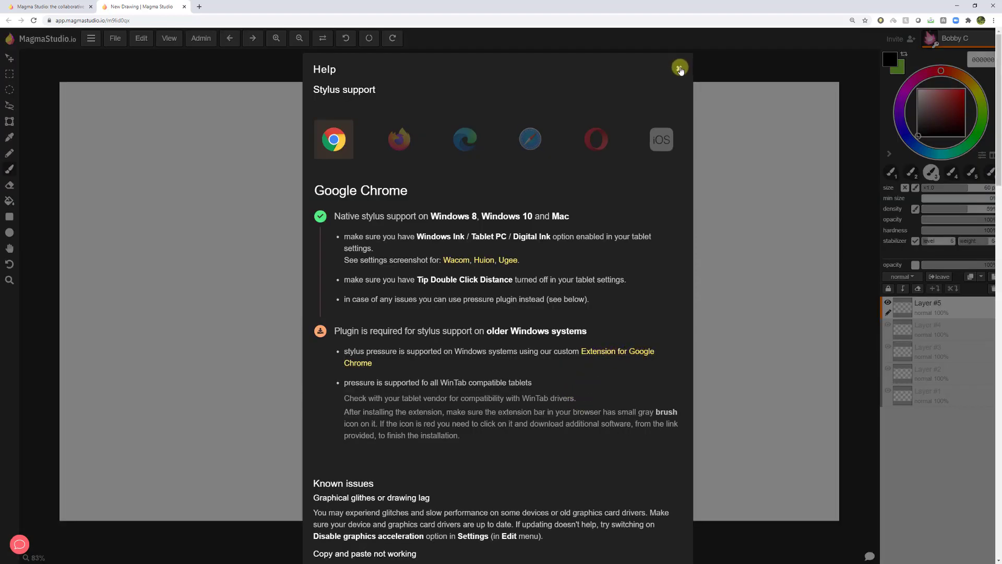
pyautogui.scroll(-10, 512, 559)
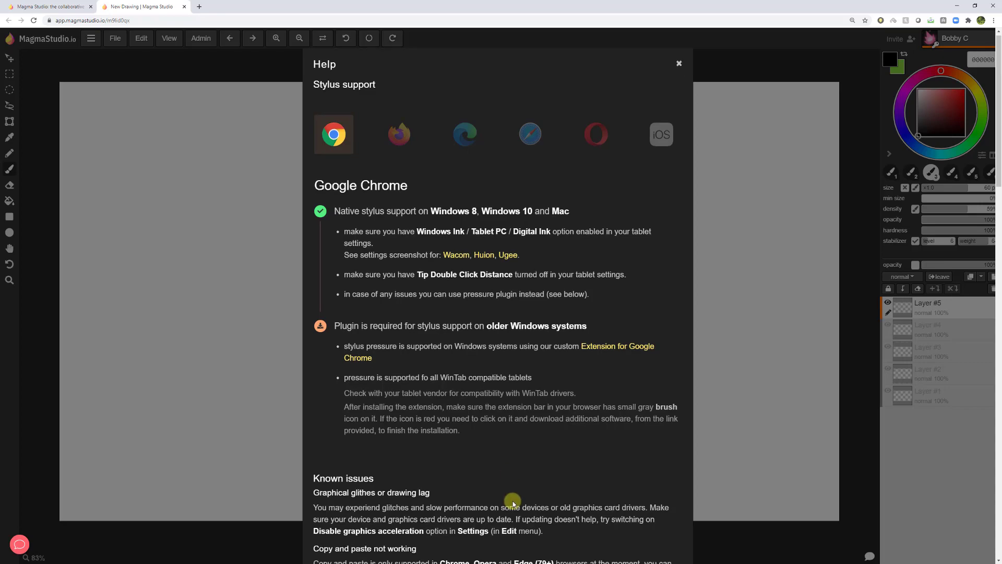
pyautogui.scroll(-8, 529, 353)
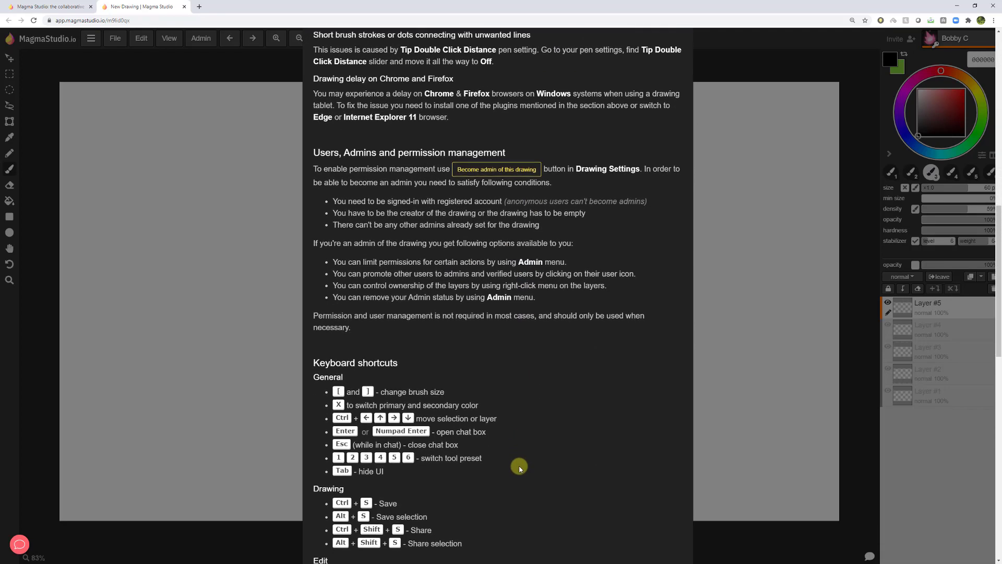
pyautogui.scroll(-6, 519, 467)
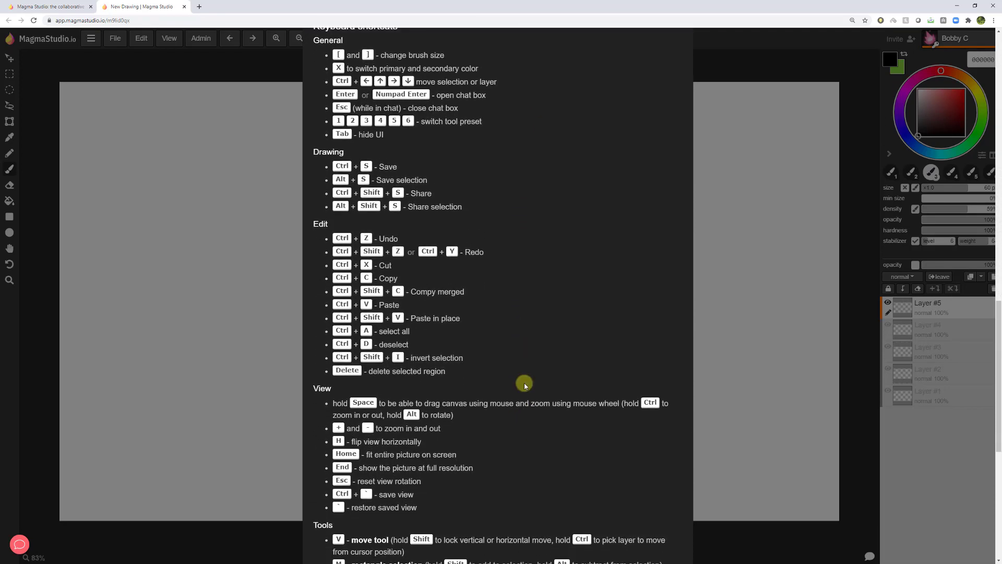
pyautogui.scroll(-1, 554, 156)
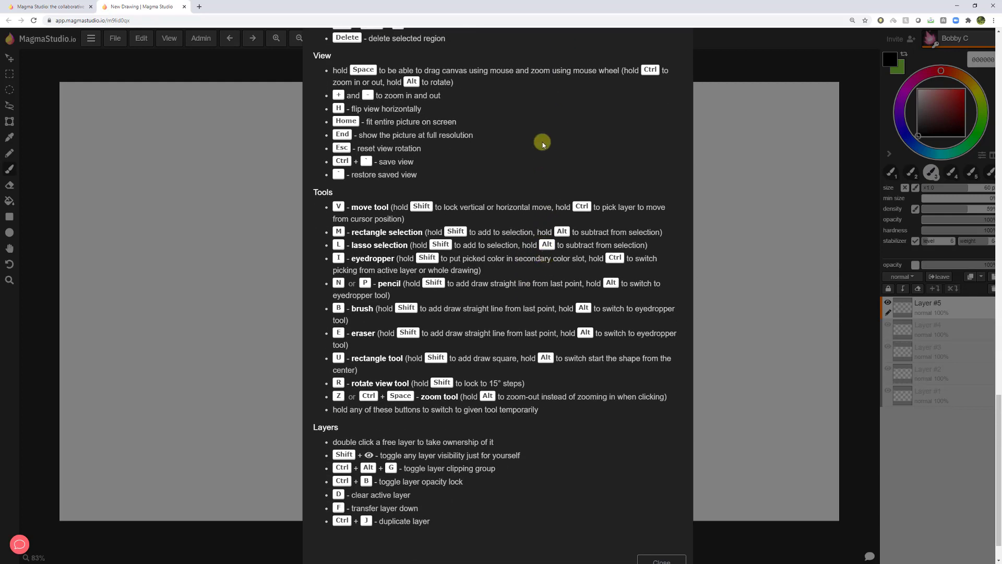
pyautogui.scroll(6, 538, 111)
pyautogui.scroll(15, 521, 485)
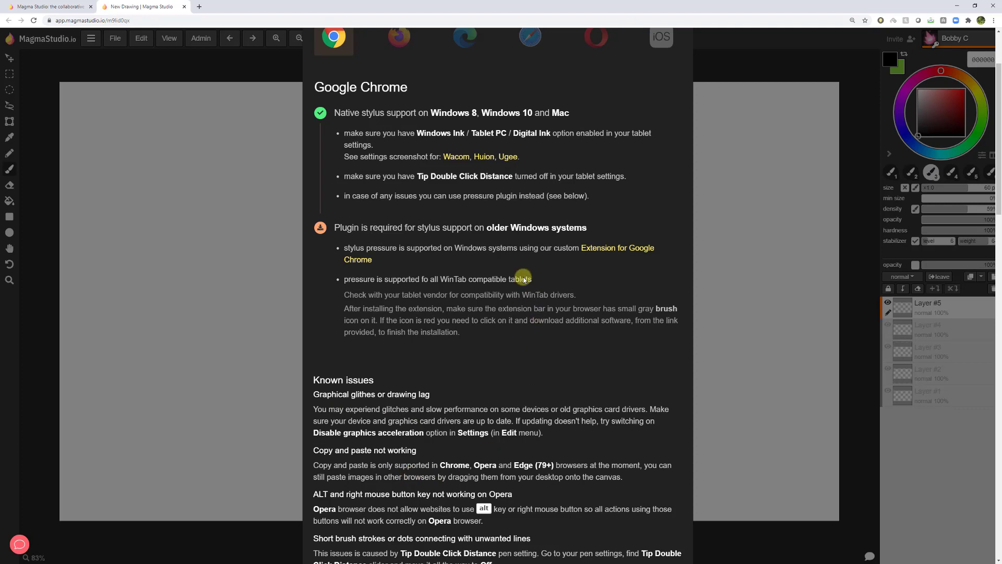
pyautogui.scroll(2, 513, 287)
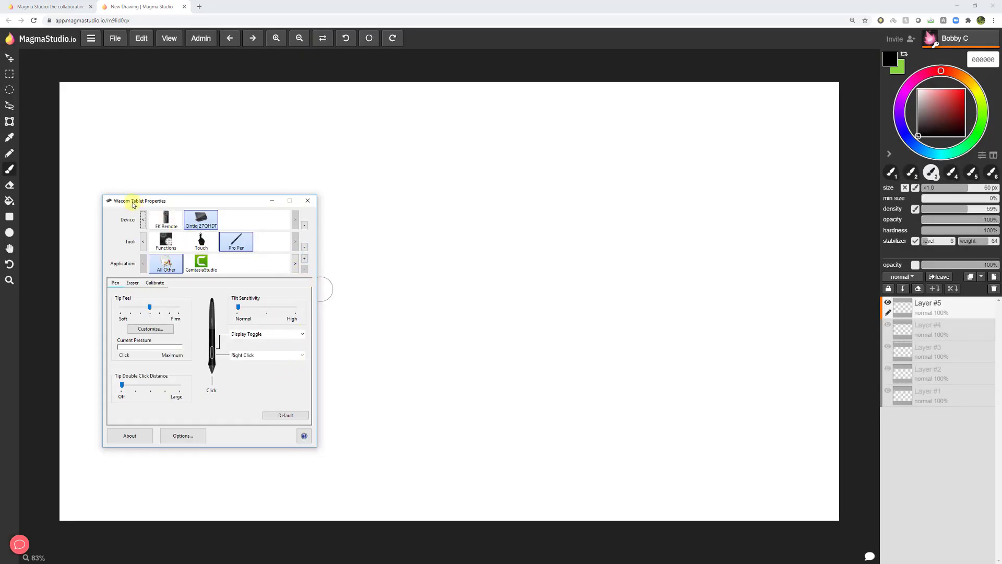
# Step: Check the Use Windows Ink option in the Pro Pen's calibration settings in Wacom Tablet Properties, and close the window
pyautogui.click(240, 247)
pyautogui.click(155, 283)
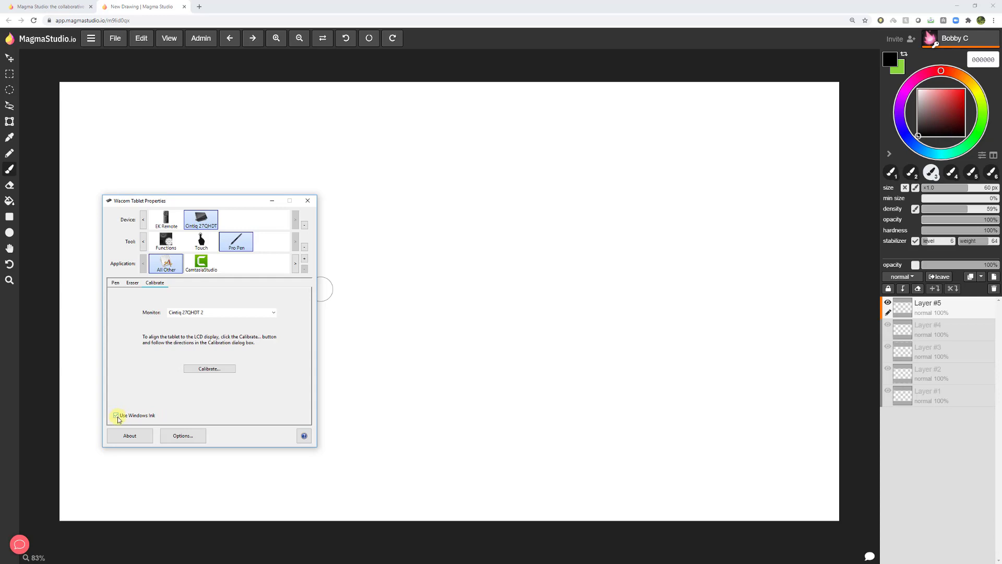
pyautogui.click(309, 202)
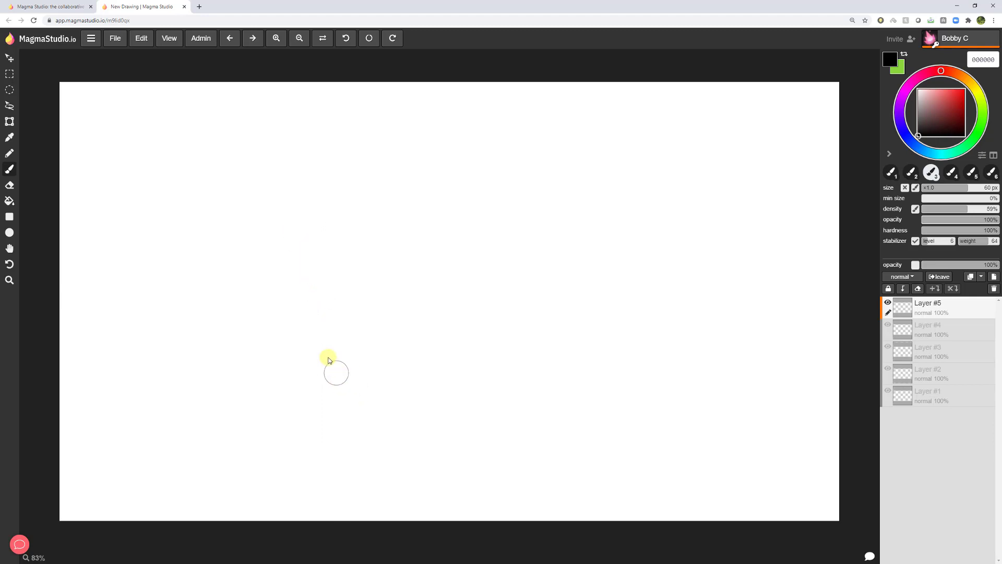
# Step: Look through the application settings, including the general options and the View, Selection and Tools shortcuts, and close them without changes
pyautogui.click(142, 42)
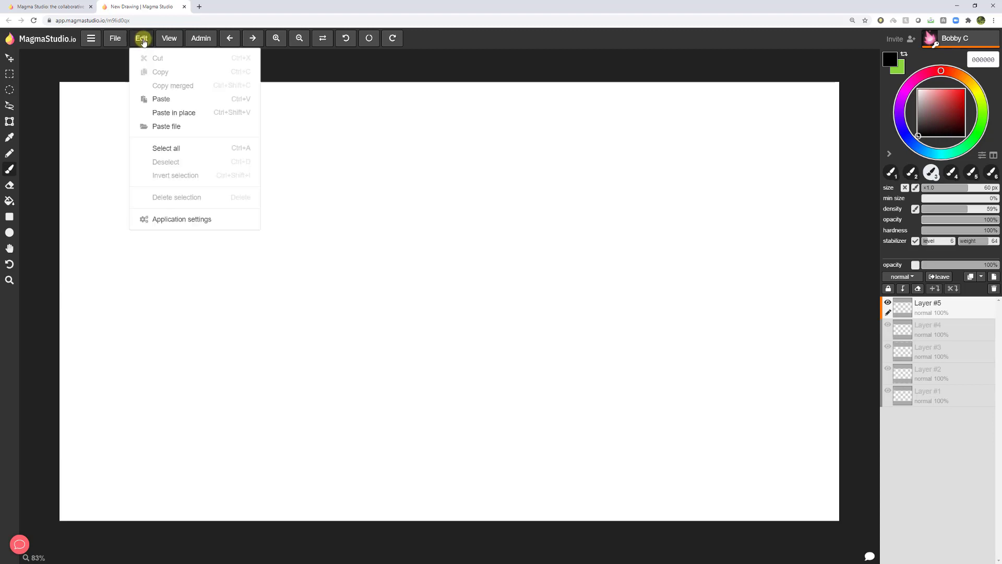
pyautogui.click(180, 218)
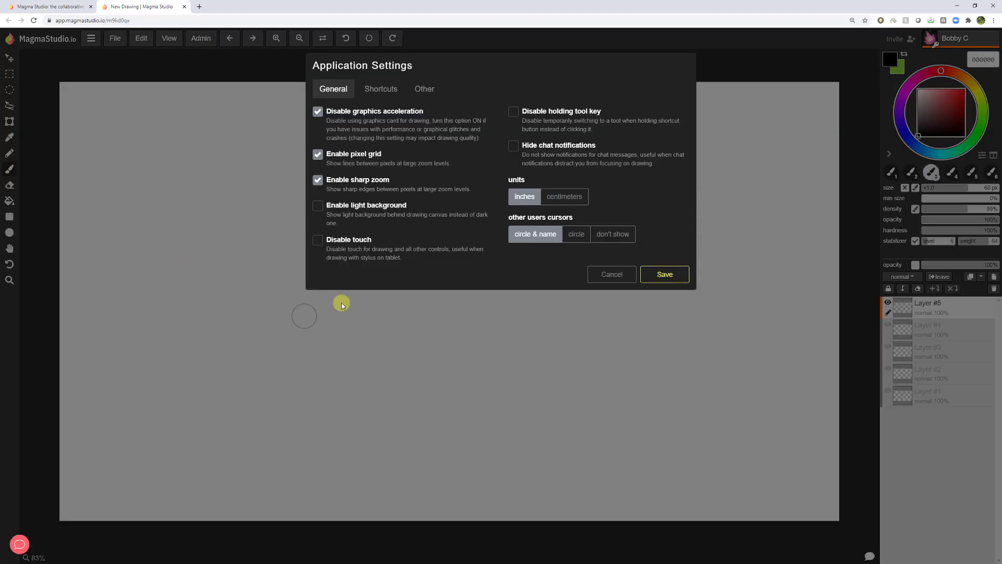
pyautogui.click(377, 89)
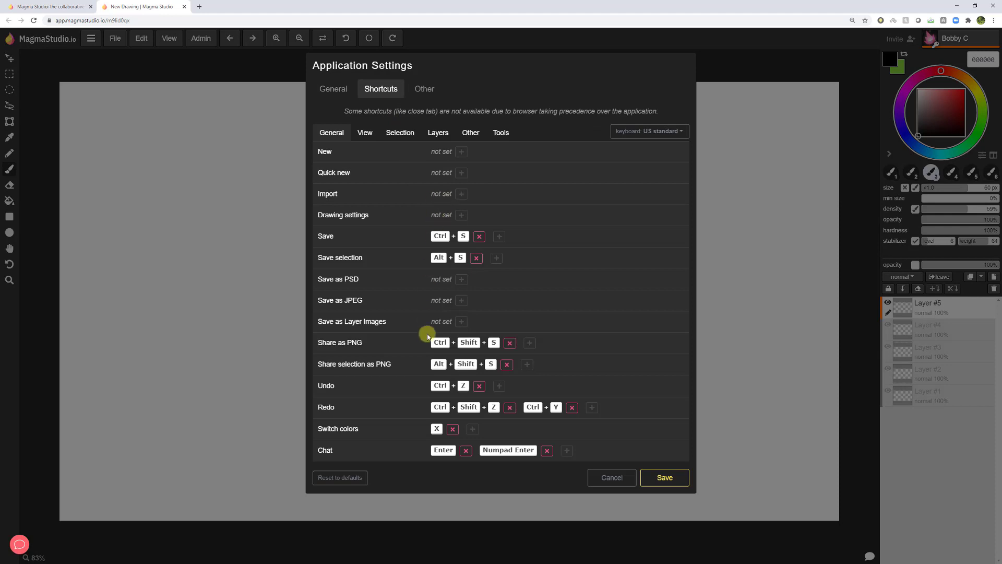
pyautogui.click(365, 131)
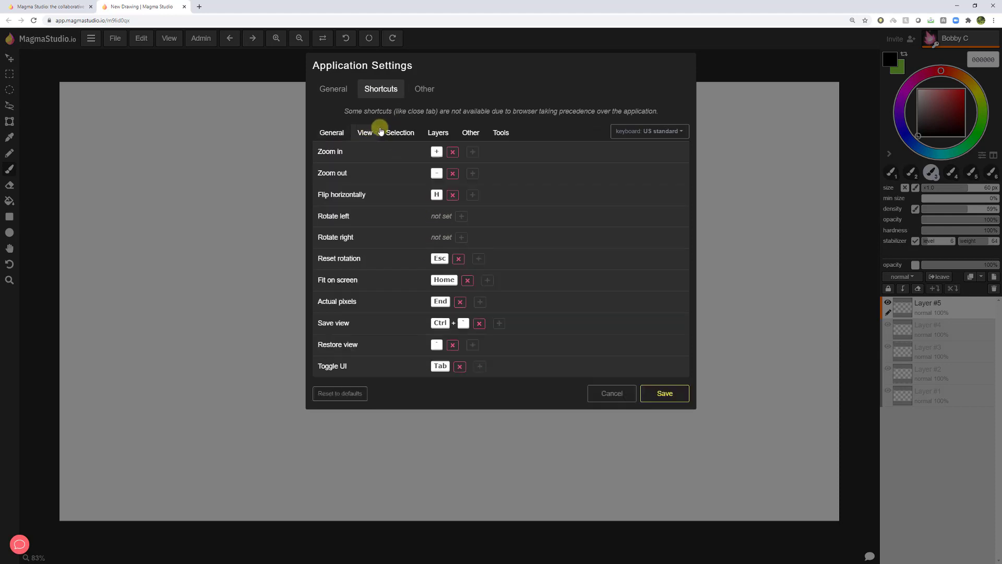
pyautogui.click(414, 129)
pyautogui.click(500, 132)
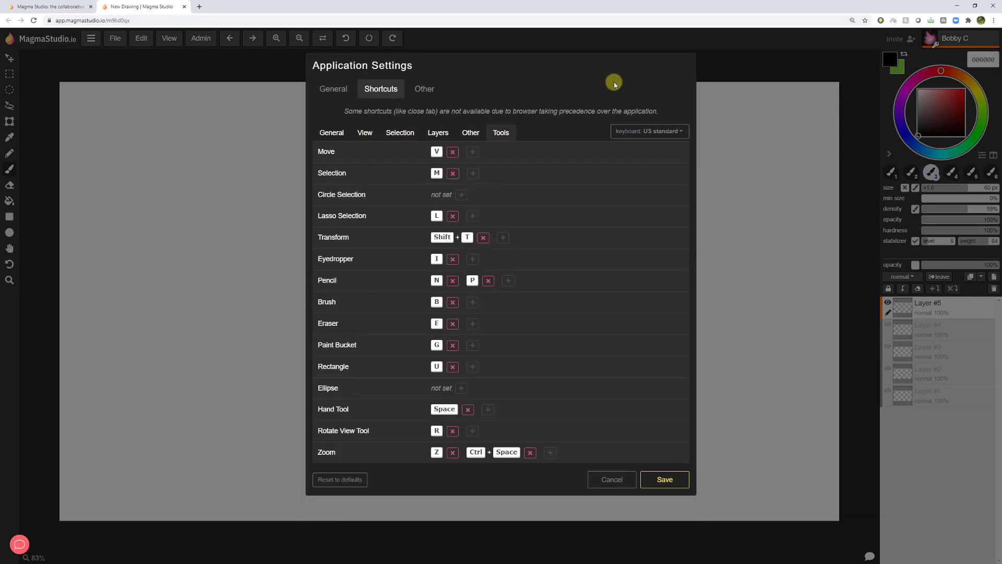
pyautogui.click(768, 221)
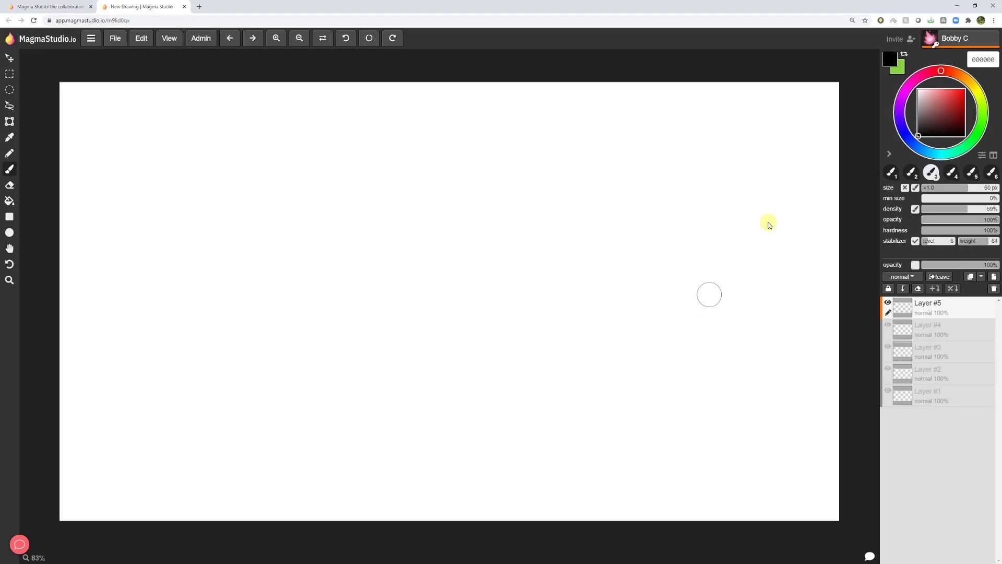
# Step: View the user settings for display name, avatar and preferred color, and close them without changes
pyautogui.click(953, 39)
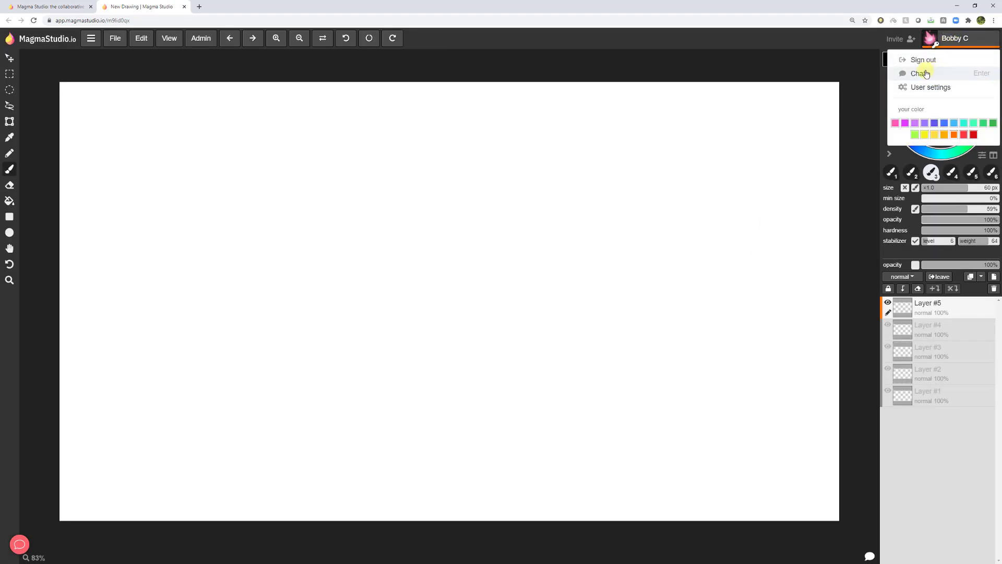
pyautogui.click(939, 86)
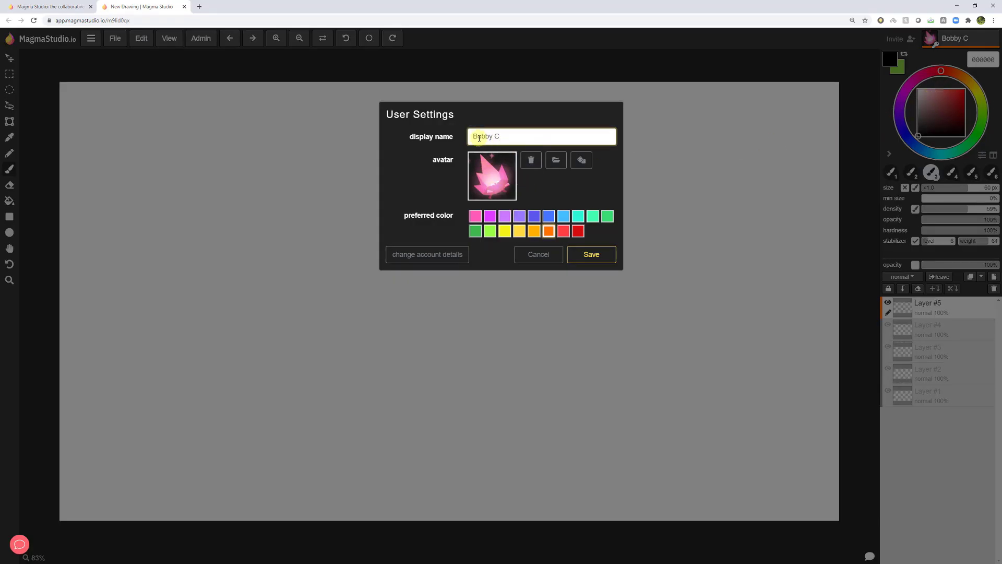
pyautogui.click(544, 305)
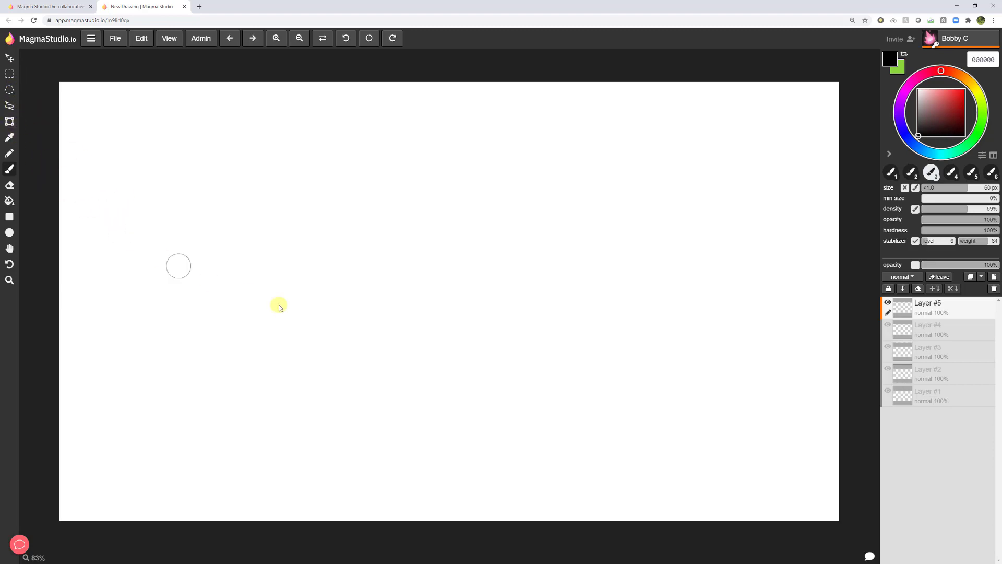
# Step: Scribble a thick black looping brush stroke near the canvas centre and lasso-select its lower-left part
pyautogui.moveTo(473, 239)
pyautogui.mouseDown()
pyautogui.moveTo(443, 284)
pyautogui.moveTo(491, 318)
pyautogui.moveTo(467, 265)
pyautogui.mouseUp()
pyautogui.click(9, 105)
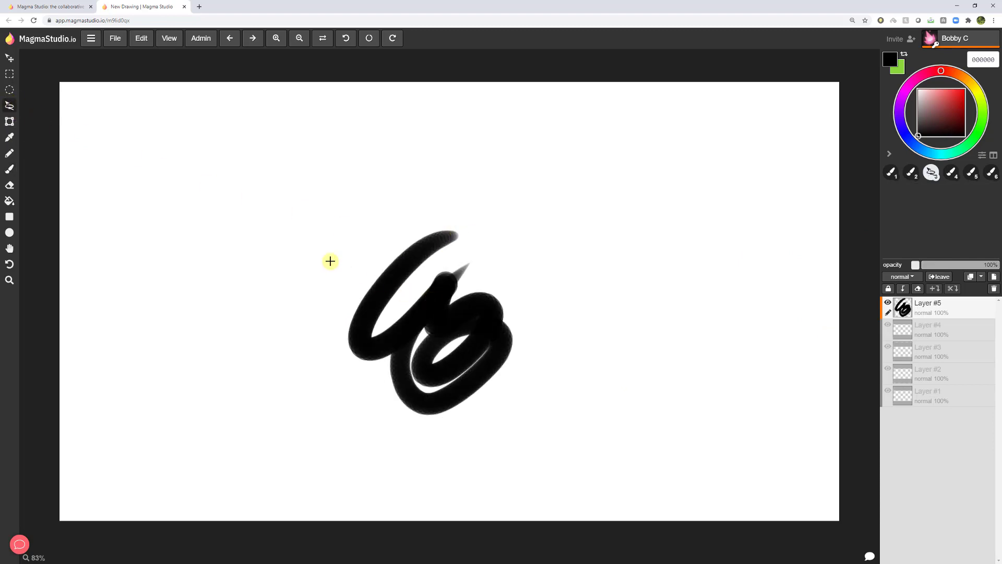
pyautogui.moveTo(330, 261)
pyautogui.mouseDown()
pyautogui.moveTo(282, 268)
pyautogui.moveTo(254, 349)
pyautogui.moveTo(242, 309)
pyautogui.moveTo(228, 318)
pyautogui.moveTo(232, 439)
pyautogui.mouseUp()
# Step: Rotate and move the selected part of the scribble to the canvas's upper left with Transform, and clear the selection
pyautogui.click(9, 121)
pyautogui.moveTo(380, 346); pyautogui.dragTo(255, 258)
pyautogui.click(9, 138)
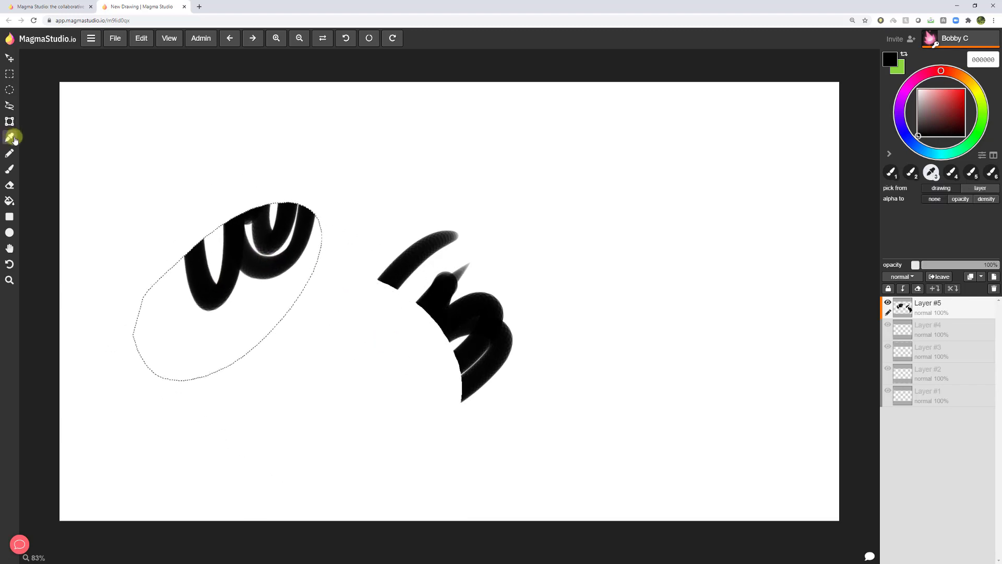
pyautogui.click(92, 193)
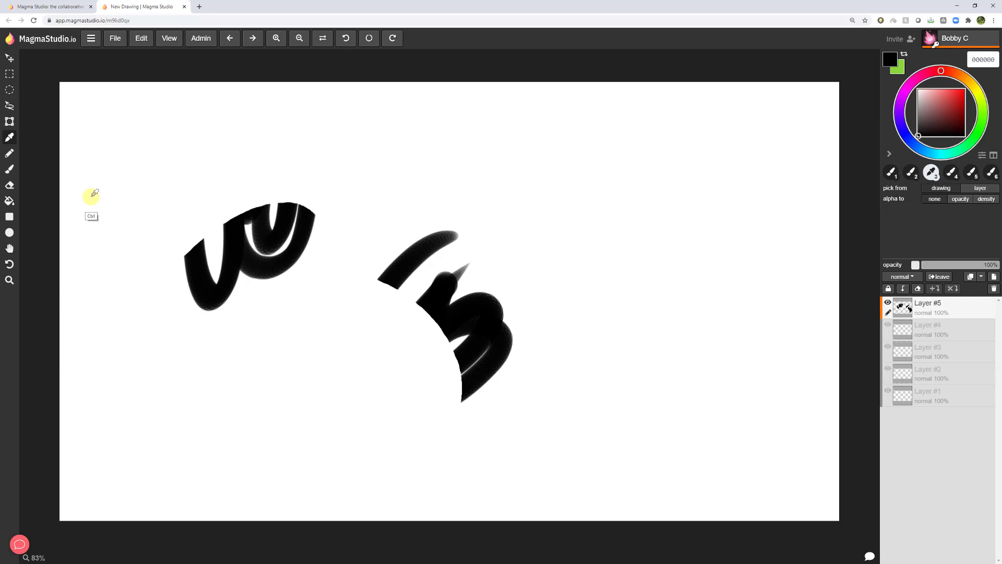
pyautogui.click(11, 137)
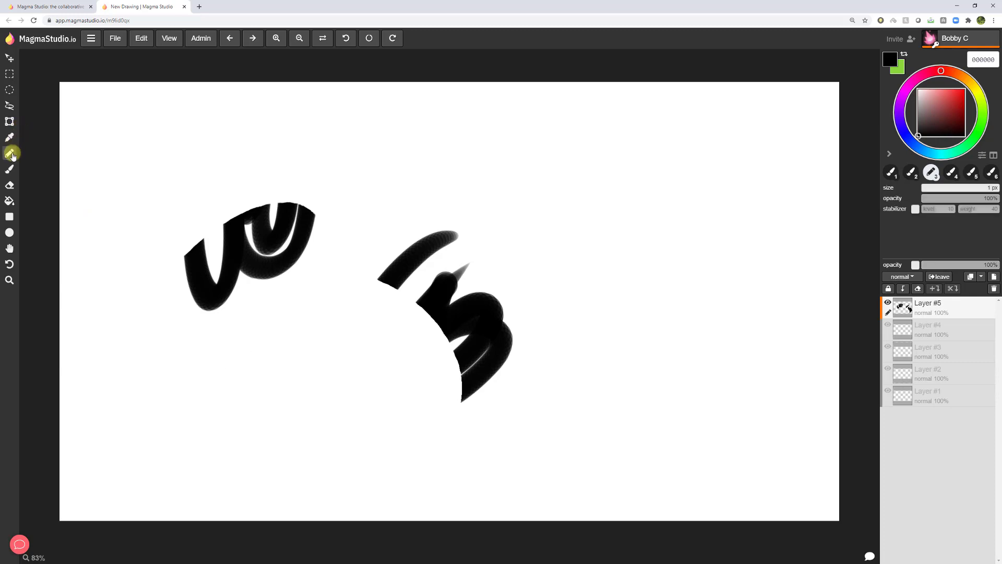
pyautogui.click(14, 171)
pyautogui.click(14, 186)
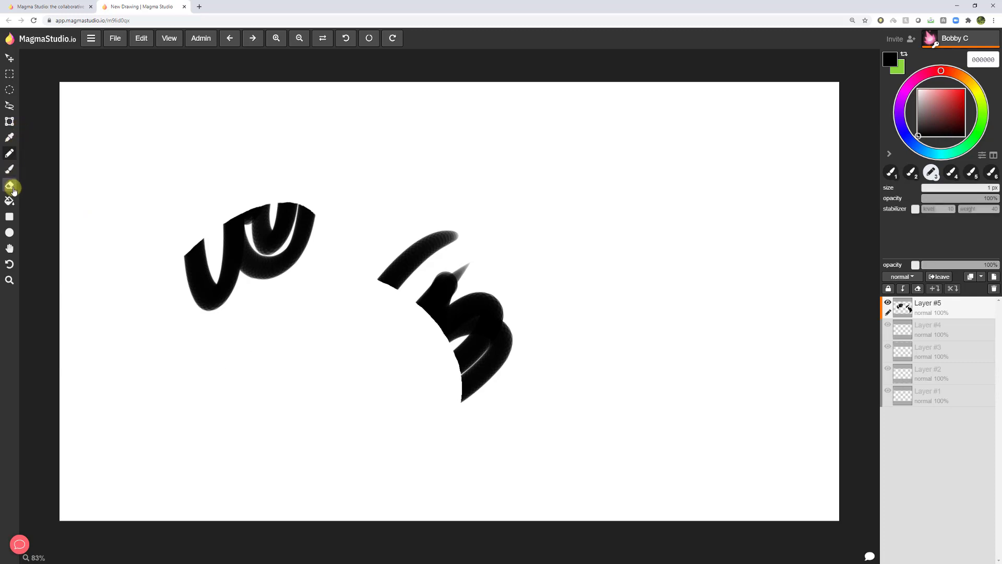
pyautogui.click(14, 203)
# Step: Pan the canvas slightly with the Hand tool and rotate the view by 15° with the Rotate View tool
pyautogui.click(10, 248)
pyautogui.moveTo(146, 264)
pyautogui.mouseDown()
pyautogui.moveTo(237, 290)
pyautogui.moveTo(84, 261)
pyautogui.moveTo(213, 269)
pyautogui.moveTo(154, 265)
pyautogui.mouseUp()
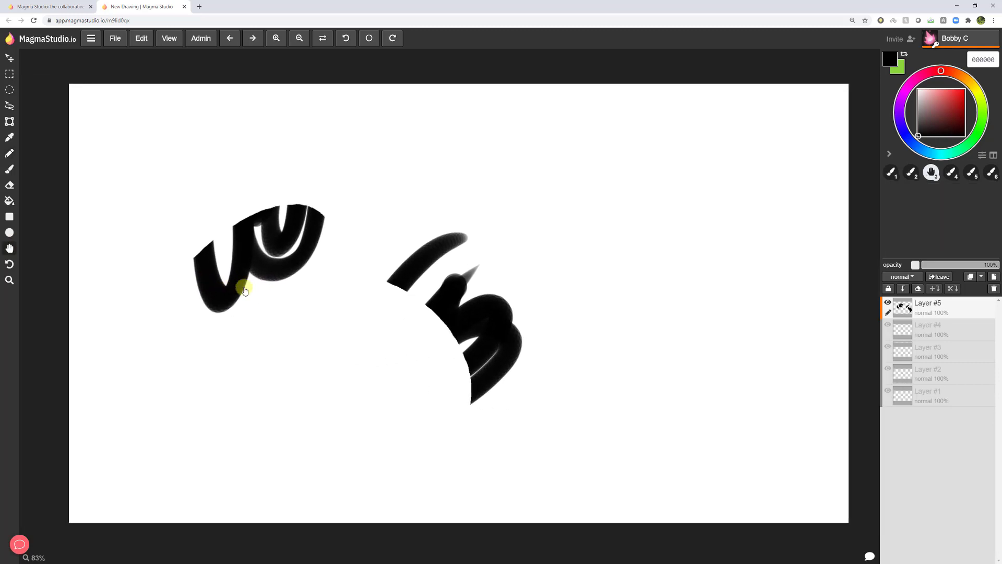
pyautogui.moveTo(244, 291); pyautogui.dragTo(244, 291)
pyautogui.click(10, 264)
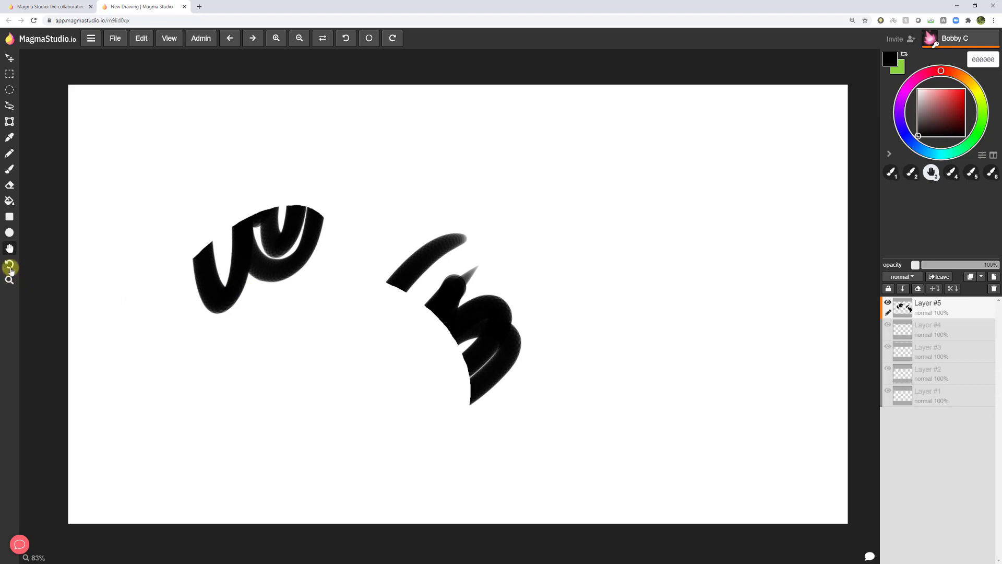
pyautogui.click(9, 264)
pyautogui.moveTo(45, 339); pyautogui.dragTo(67, 443)
# Step: Zoom the rotated canvas in and out repeatedly with the Zoom tool, finishing at 73%
pyautogui.click(10, 280)
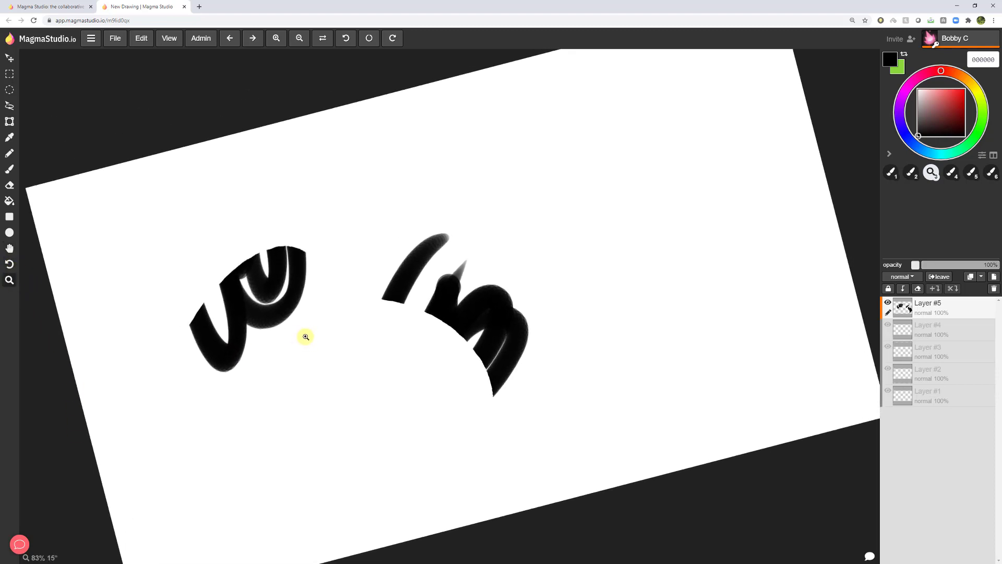
pyautogui.scroll(8, 309, 338)
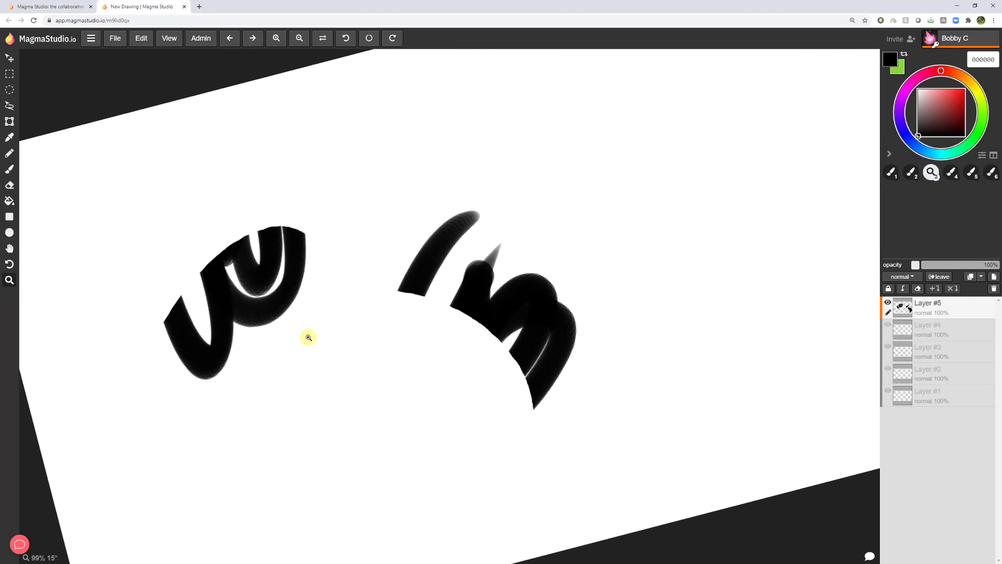
pyautogui.scroll(-4, 308, 337)
pyautogui.scroll(-5, 308, 337)
pyautogui.scroll(3, 309, 338)
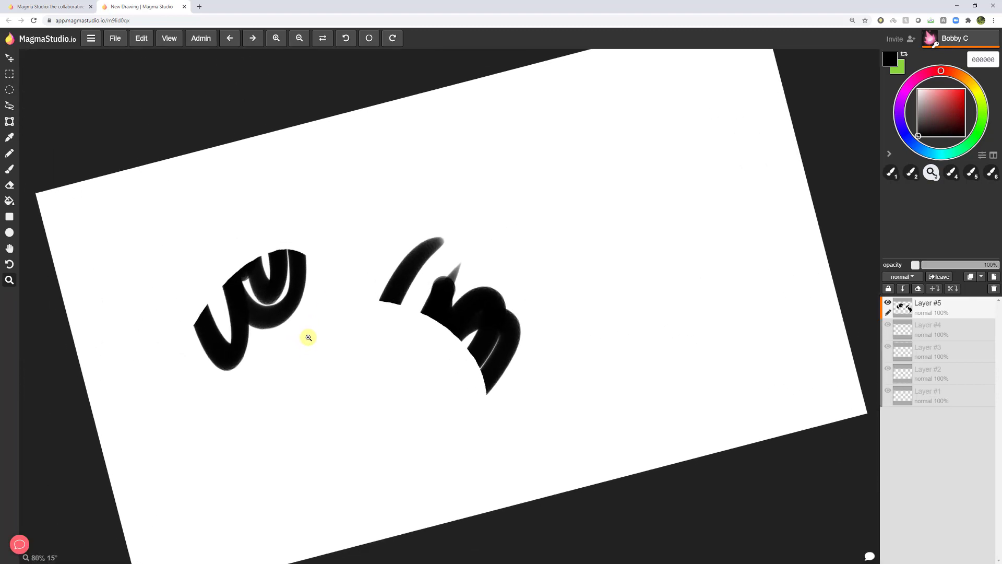
pyautogui.scroll(-2, 308, 338)
pyautogui.scroll(6, 308, 338)
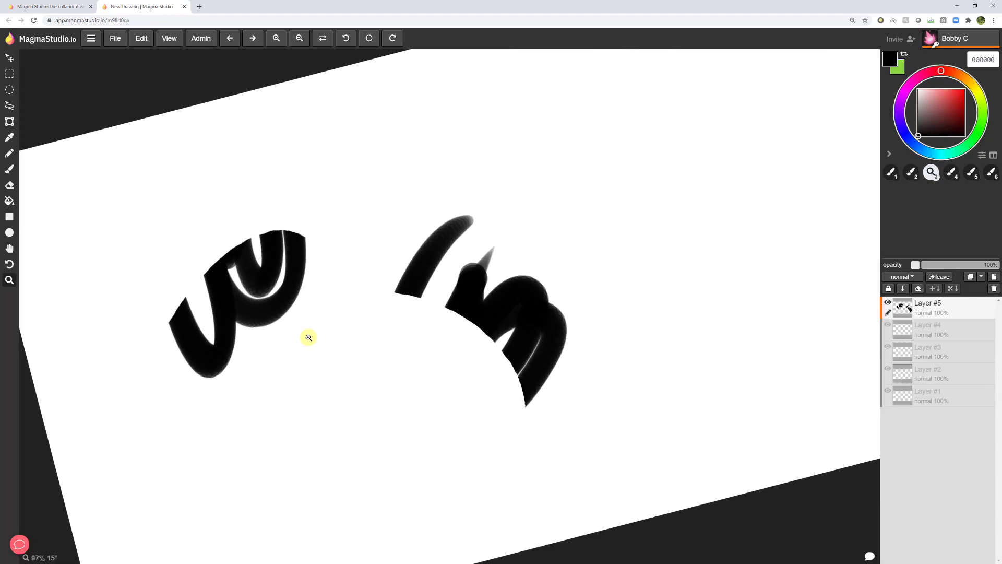
pyautogui.scroll(-2, 309, 338)
pyautogui.scroll(-4, 308, 338)
pyautogui.scroll(3, 309, 338)
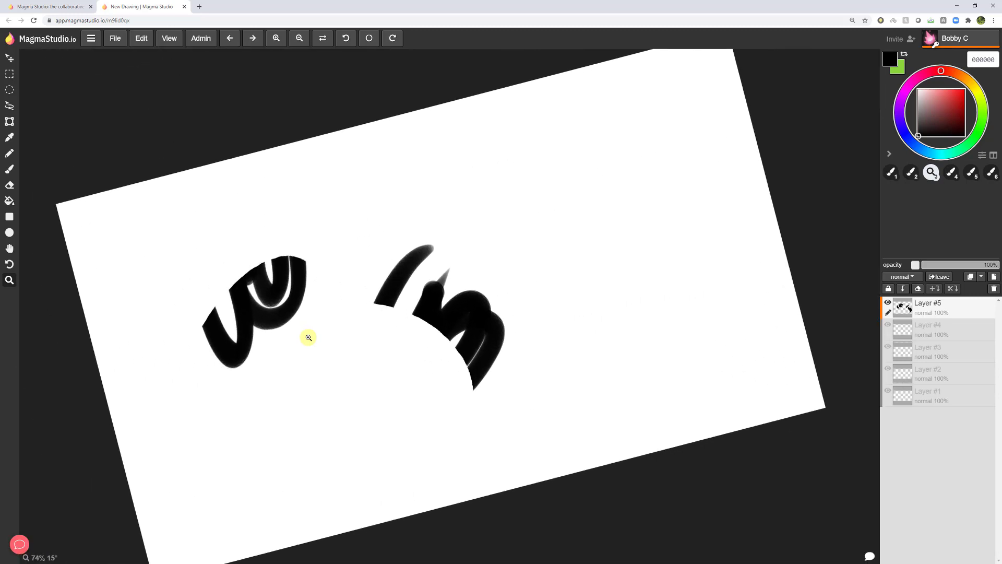
pyautogui.scroll(-2, 308, 338)
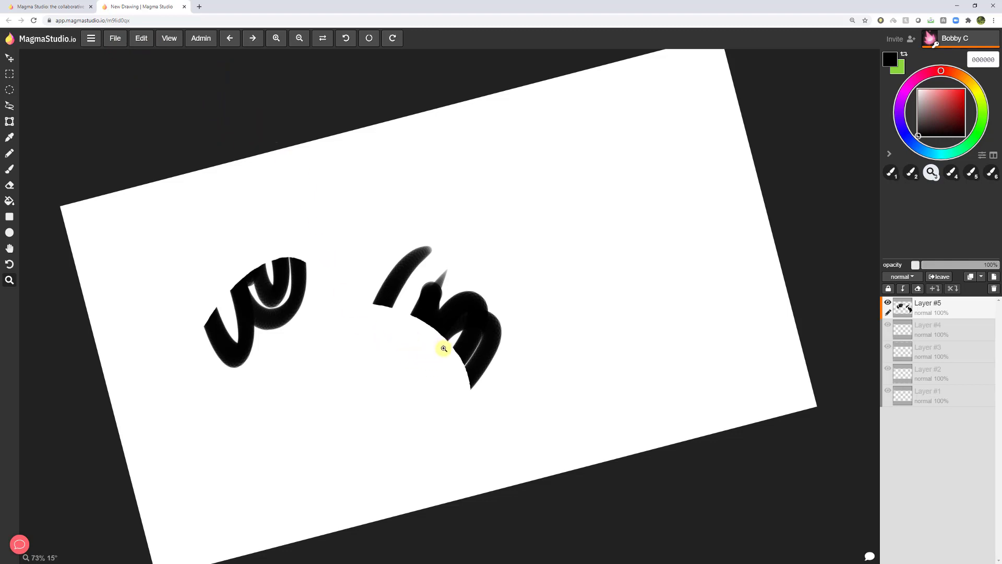
# Step: Zoom repeatedly in and out around the black strokes near the canvas centre, ending at 94%
pyautogui.scroll(-3, 458, 345)
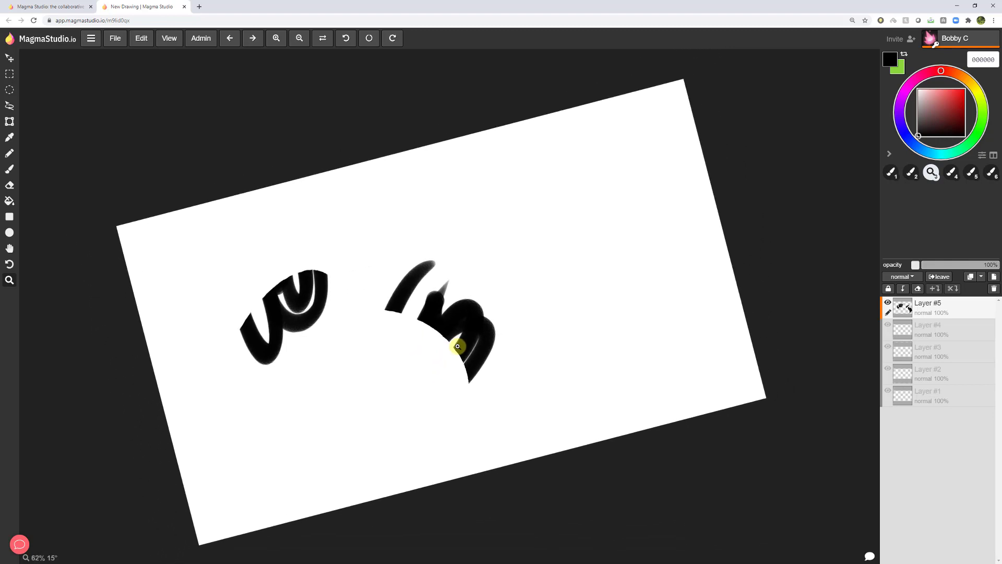
pyautogui.scroll(5, 458, 347)
pyautogui.scroll(2, 457, 346)
pyautogui.scroll(-4, 458, 346)
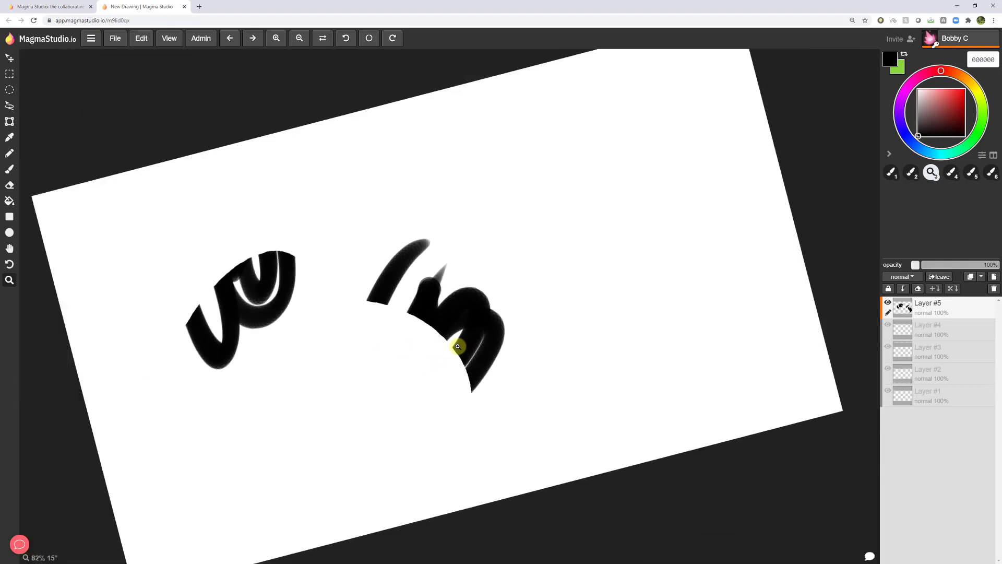
pyautogui.scroll(3, 457, 346)
pyautogui.scroll(2, 457, 346)
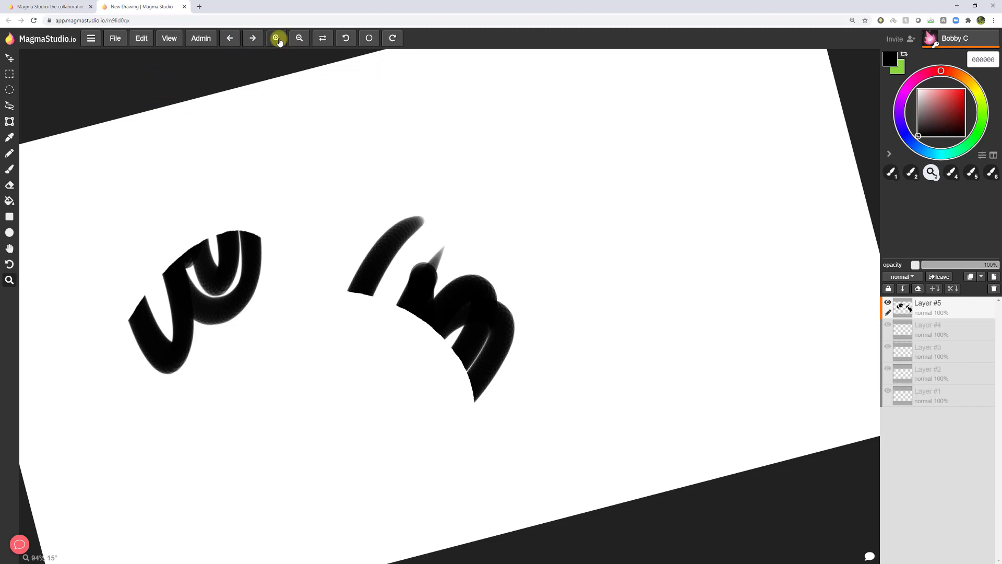
# Step: Flip the canvas view horizontally several times, returning it to the unflipped orientation
pyautogui.click(323, 39)
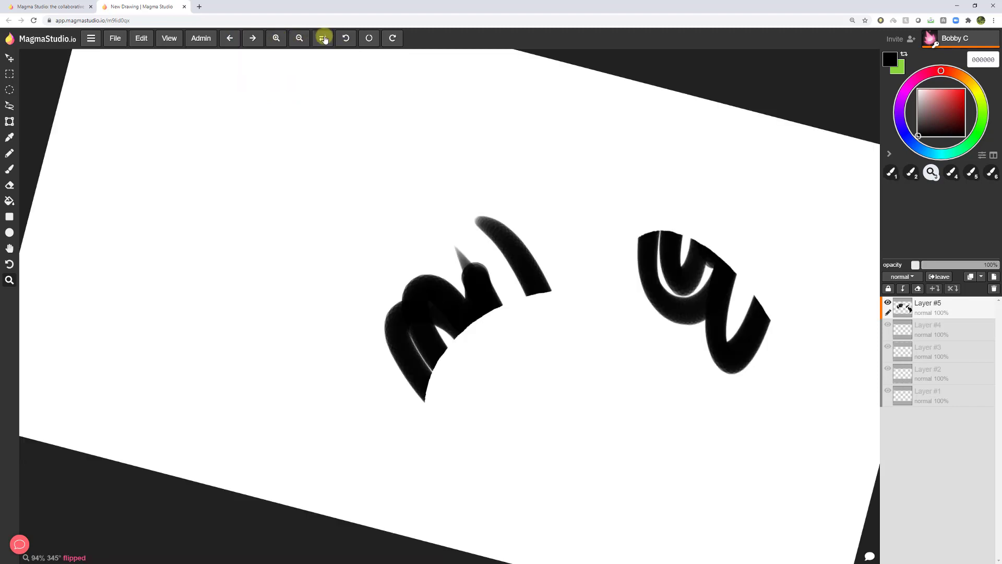
pyautogui.click(323, 39)
pyautogui.click(323, 39)
pyautogui.click(323, 39)
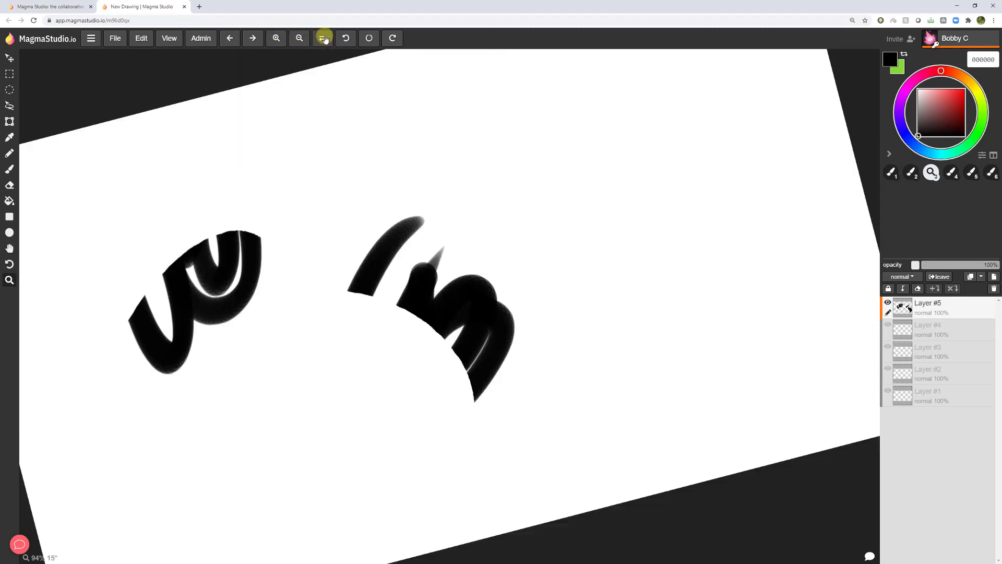
pyautogui.click(323, 39)
# Step: Zoom out to 69%, rotate the view to 45°, and reset the rotation to 0°
pyautogui.scroll(-3, 459, 284)
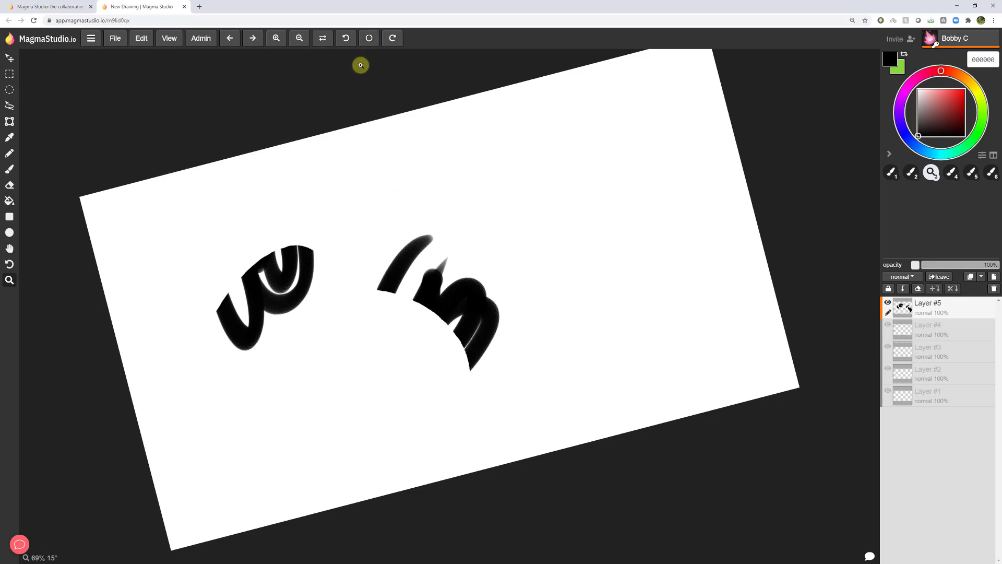
pyautogui.click(346, 39)
pyautogui.click(346, 38)
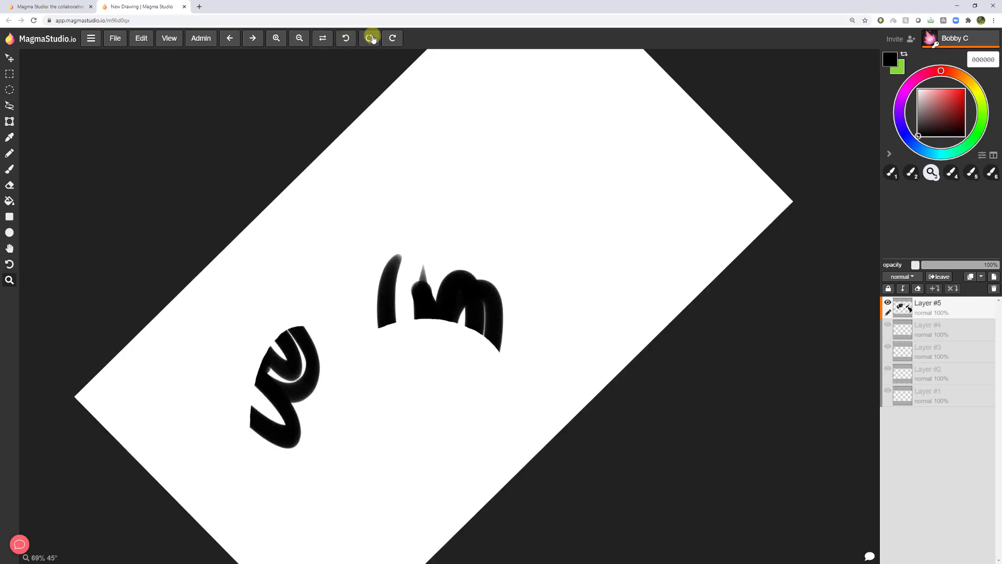
pyautogui.click(370, 38)
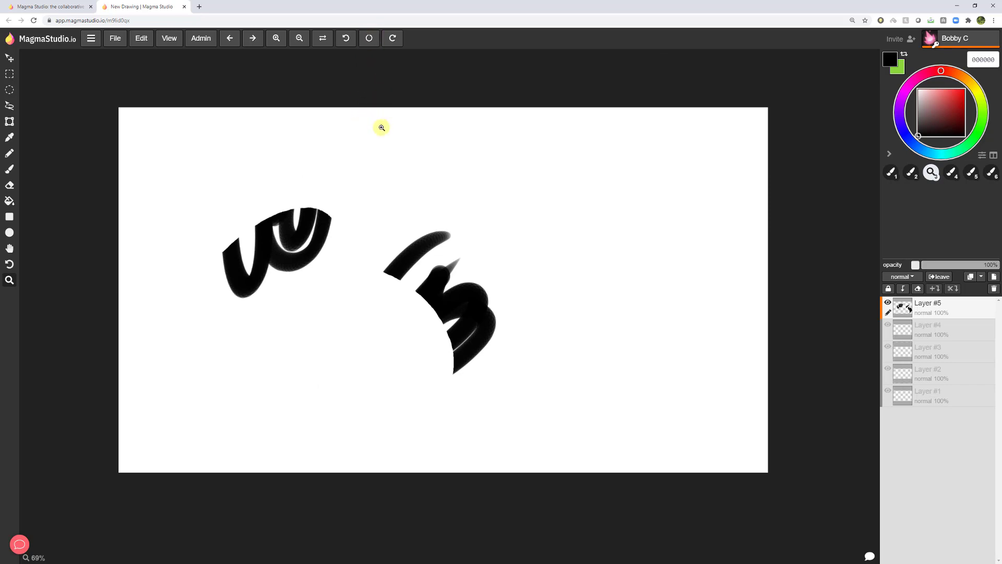
# Step: Scribble a soft black zigzag near the canvas's right edge using the Brush tool with brush preset 3
pyautogui.click(10, 169)
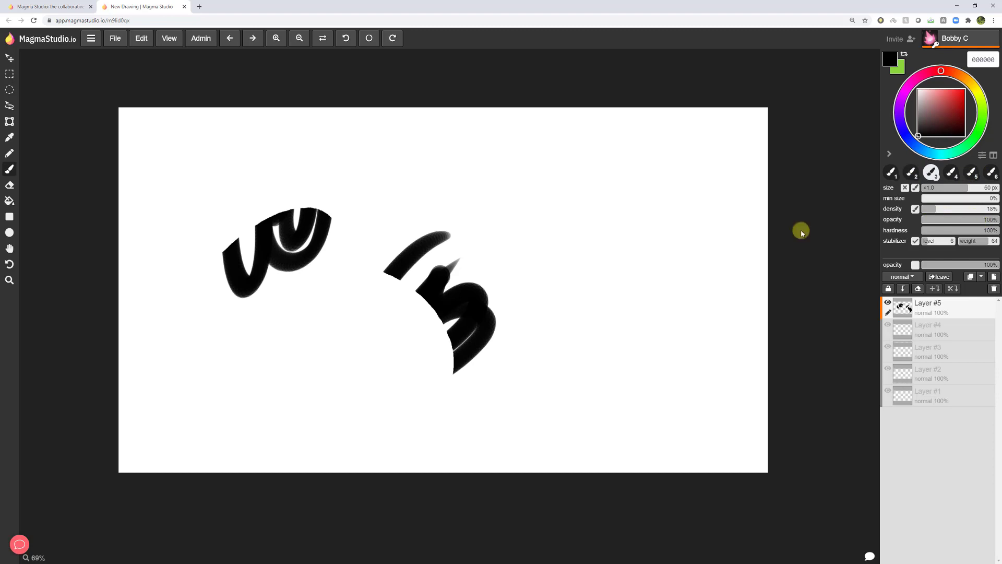
pyautogui.moveTo(673, 260); pyautogui.dragTo(725, 320)
pyautogui.moveTo(978, 214); pyautogui.dragTo(974, 216)
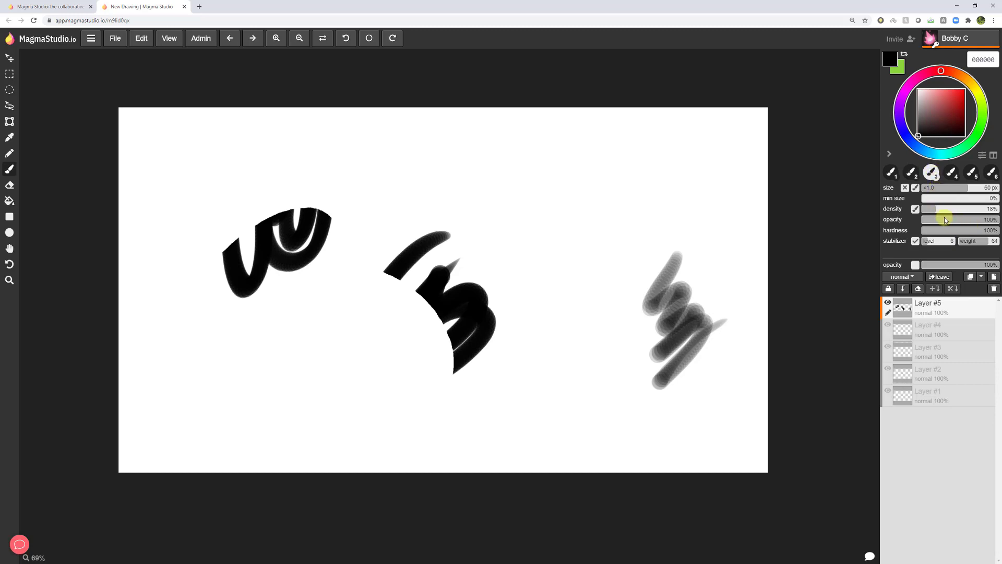
# Step: Set brush preset 2's opacity to 35% and scribble a wide zigzag over the zigzag at the canvas's right side
pyautogui.click(911, 172)
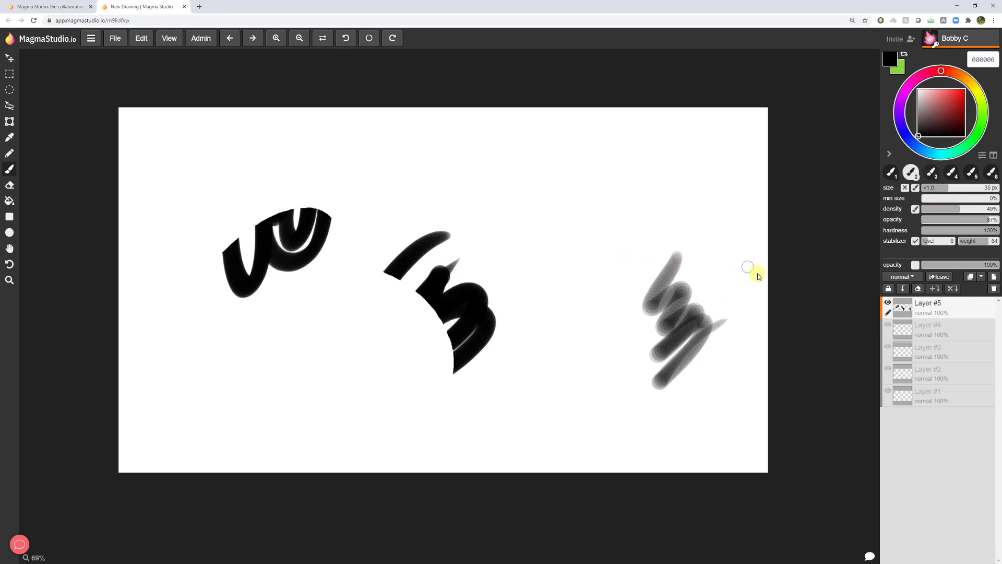
pyautogui.moveTo(977, 219); pyautogui.dragTo(970, 220)
pyautogui.moveTo(637, 250)
pyautogui.mouseDown()
pyautogui.moveTo(599, 293)
pyautogui.moveTo(590, 339)
pyautogui.moveTo(634, 415)
pyautogui.mouseUp()
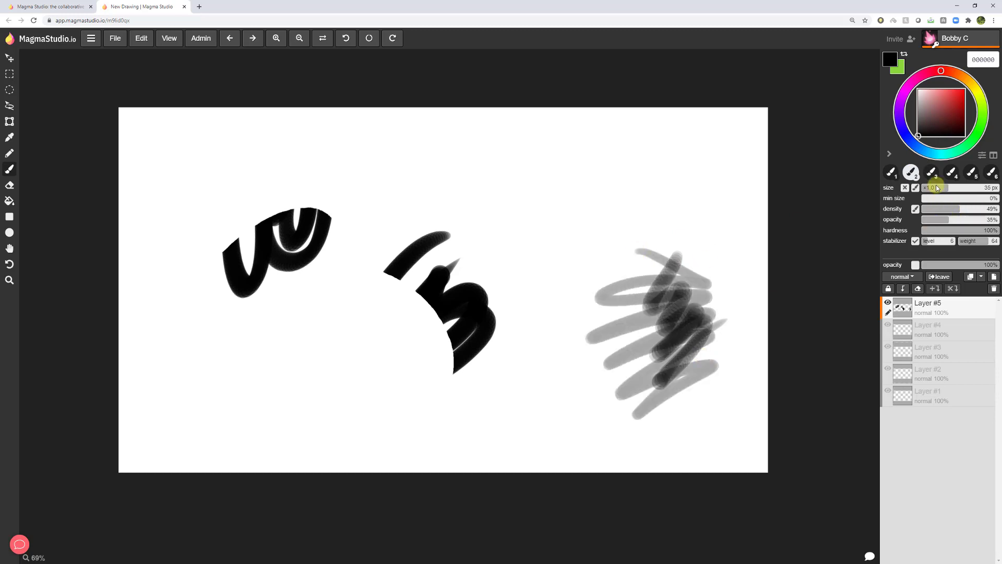
# Step: Draw dark diagonal strokes with brush preset 3, and scribble a small tapered zigzag near the right edge after trying the size's pen-pressure option
pyautogui.click(931, 172)
pyautogui.moveTo(658, 246); pyautogui.dragTo(660, 169)
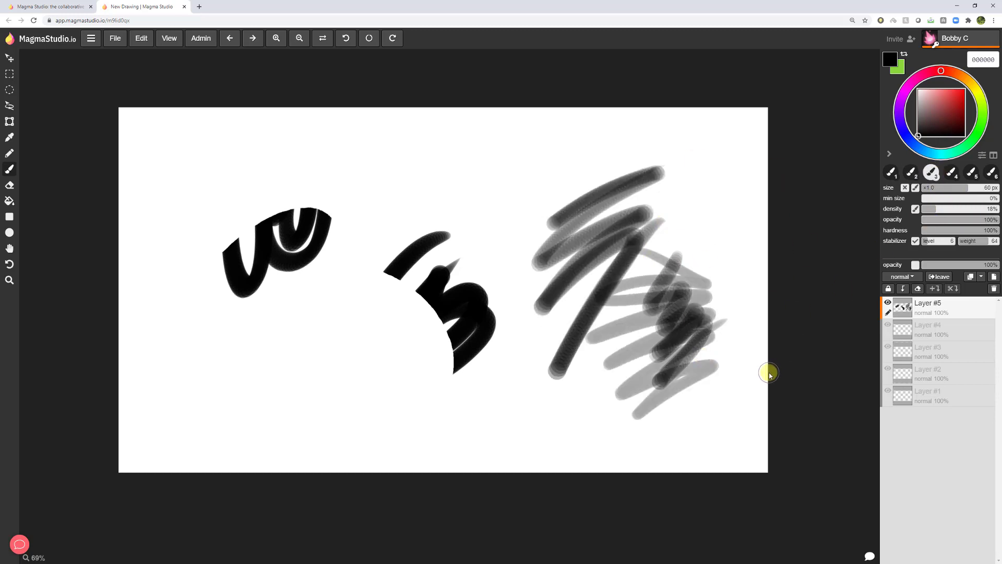
pyautogui.click(915, 188)
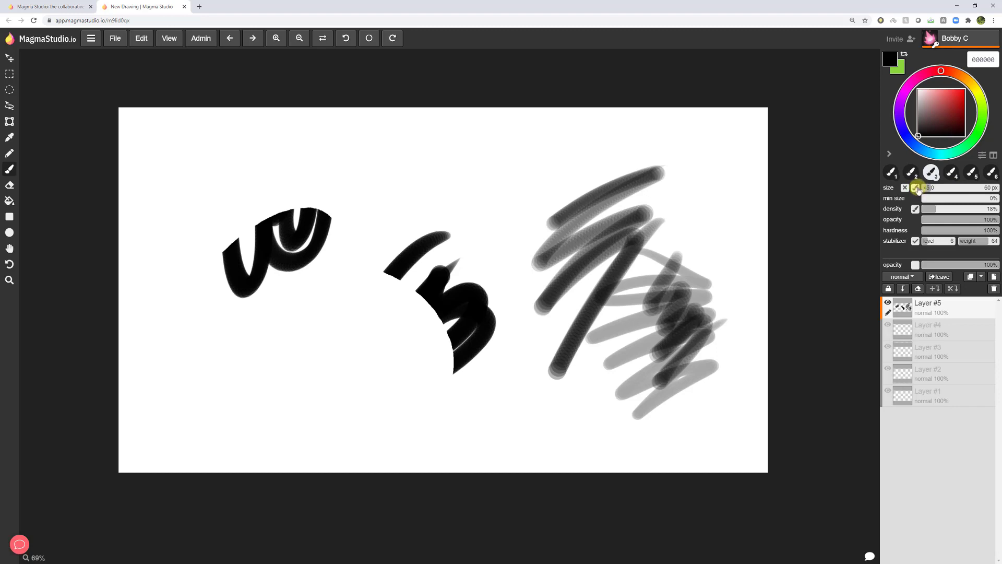
pyautogui.moveTo(728, 192); pyautogui.dragTo(721, 308)
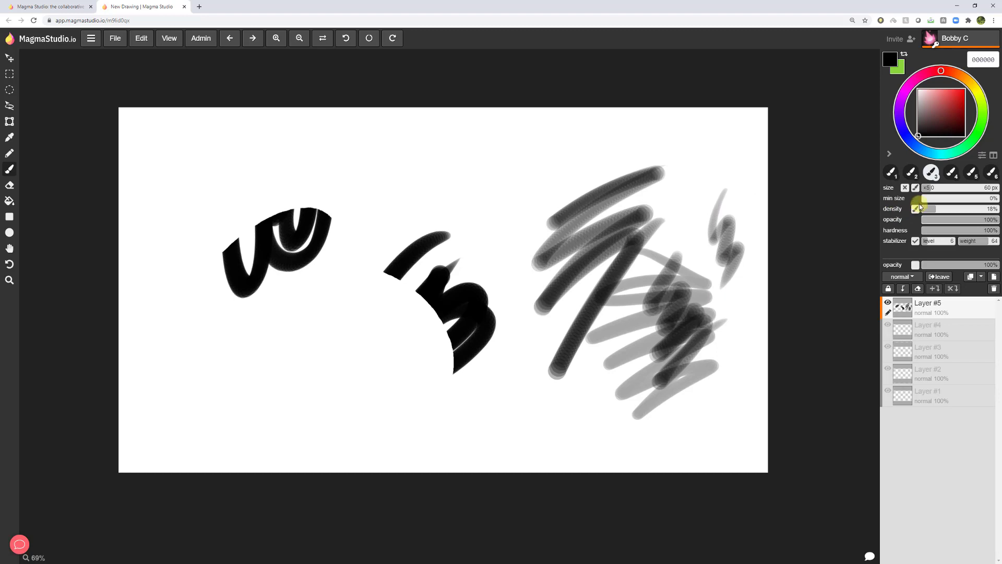
# Step: Set the brush size to 65 px and density to 13%, and scribble down the canvas's right edge
pyautogui.click(930, 188)
pyautogui.moveTo(930, 188); pyautogui.dragTo(924, 188)
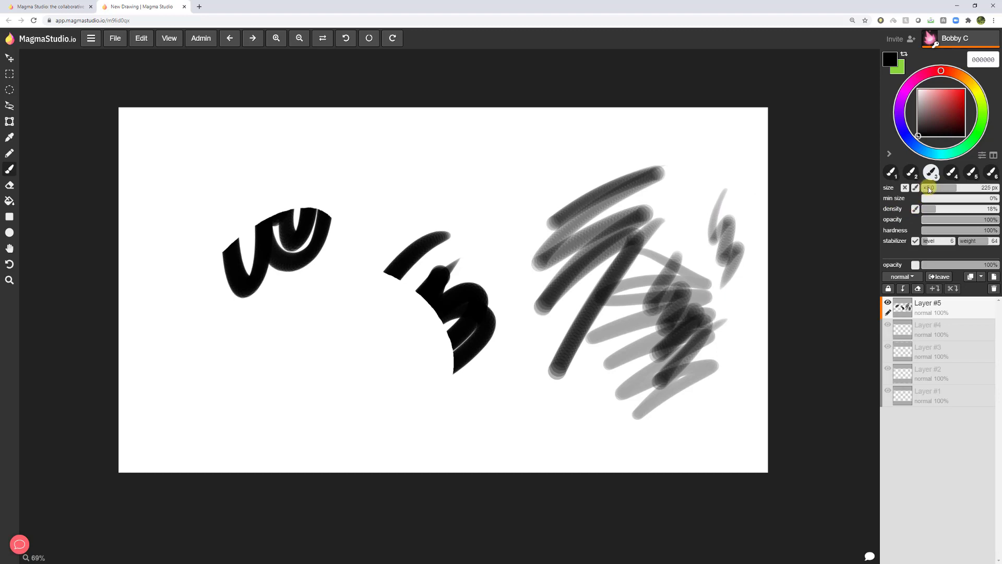
pyautogui.moveTo(929, 189); pyautogui.dragTo(936, 196)
pyautogui.moveTo(924, 199); pyautogui.dragTo(938, 205)
pyautogui.moveTo(933, 209); pyautogui.dragTo(932, 210)
pyautogui.moveTo(751, 221); pyautogui.dragTo(712, 400)
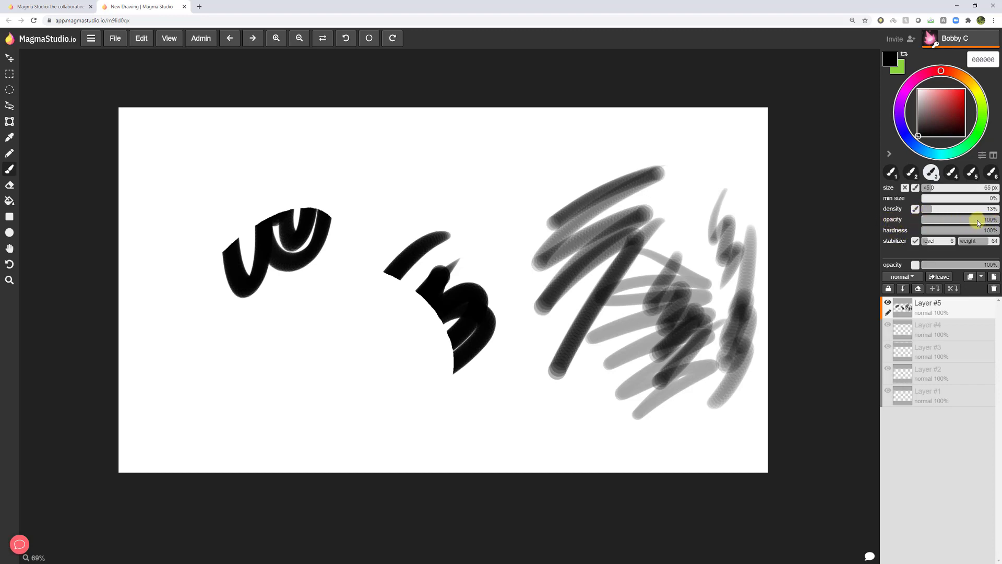
# Step: Set the brush hardness to 12% and sweep a long soft stroke across the upper part of the canvas
pyautogui.click(931, 230)
pyautogui.moveTo(729, 147)
pyautogui.mouseDown()
pyautogui.moveTo(380, 213)
pyautogui.moveTo(323, 308)
pyautogui.mouseUp()
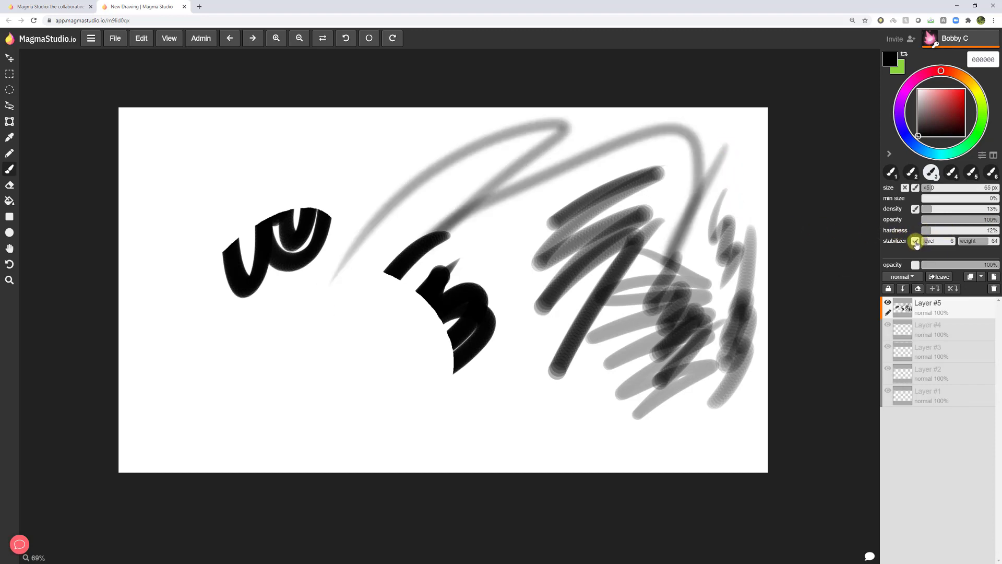
# Step: Restore the brush hardness to 100%, draw a large stabilized loop through the canvas centre, and set the stabilizer level to 7
pyautogui.moveTo(932, 230); pyautogui.dragTo(986, 231)
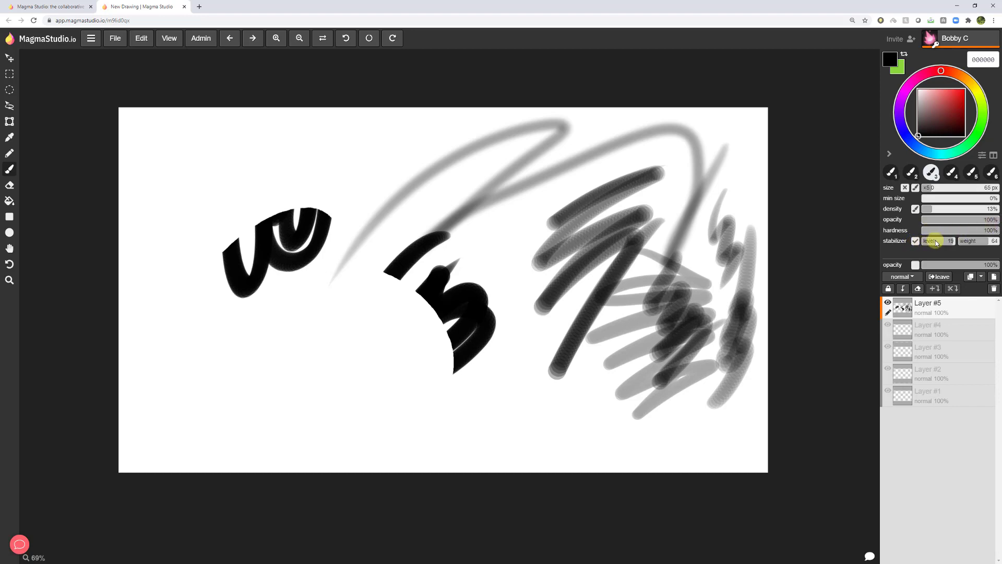
pyautogui.moveTo(609, 296); pyautogui.dragTo(460, 447)
pyautogui.moveTo(938, 240); pyautogui.dragTo(950, 247)
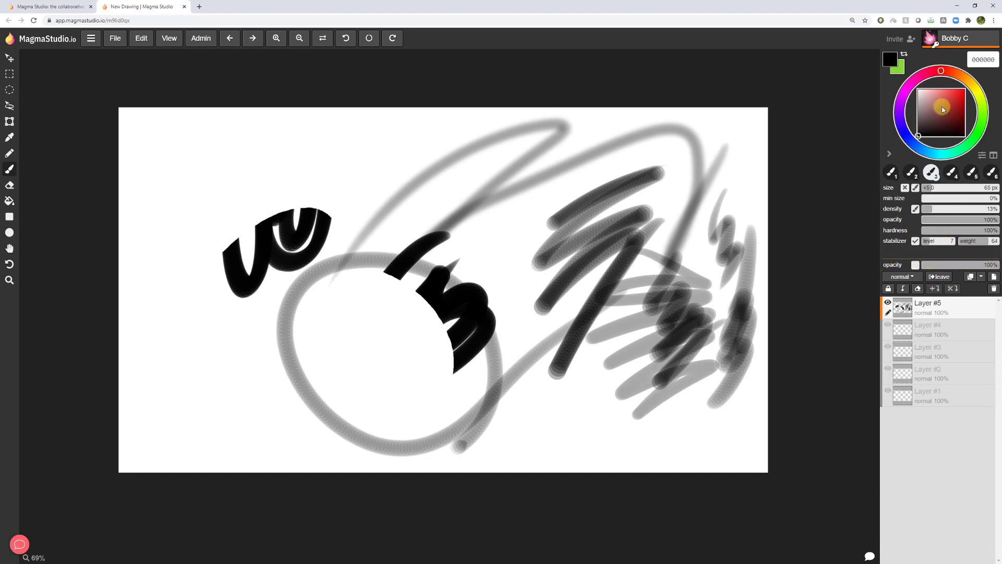
# Step: Lock Layer #5's opacity and paint over the central black strokes in red d90000
pyautogui.click(962, 266)
pyautogui.moveTo(959, 266); pyautogui.dragTo(960, 266)
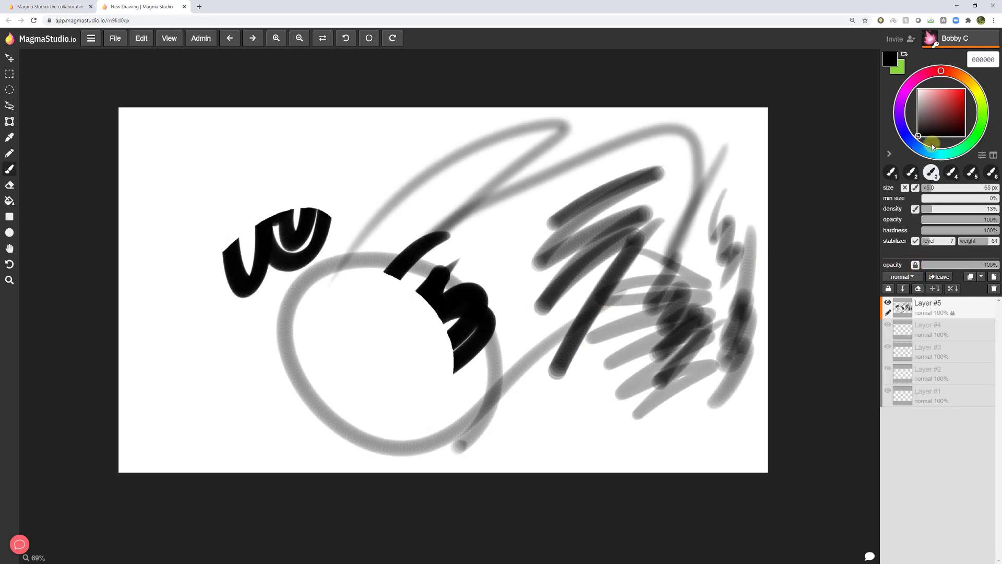
pyautogui.click(939, 119)
pyautogui.moveTo(940, 119); pyautogui.dragTo(964, 97)
pyautogui.moveTo(459, 248)
pyautogui.mouseDown()
pyautogui.moveTo(438, 229)
pyautogui.moveTo(464, 411)
pyautogui.moveTo(443, 274)
pyautogui.moveTo(451, 242)
pyautogui.moveTo(355, 396)
pyautogui.moveTo(505, 140)
pyautogui.moveTo(381, 275)
pyautogui.moveTo(498, 156)
pyautogui.mouseUp()
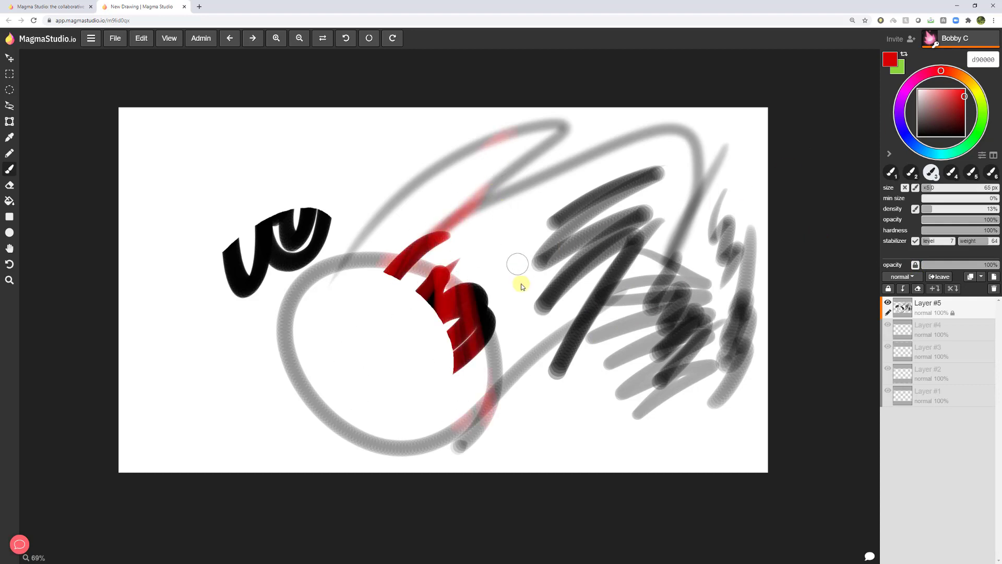
pyautogui.moveTo(503, 282)
pyautogui.mouseDown()
pyautogui.moveTo(458, 386)
pyautogui.moveTo(435, 396)
pyautogui.moveTo(385, 391)
pyautogui.mouseUp()
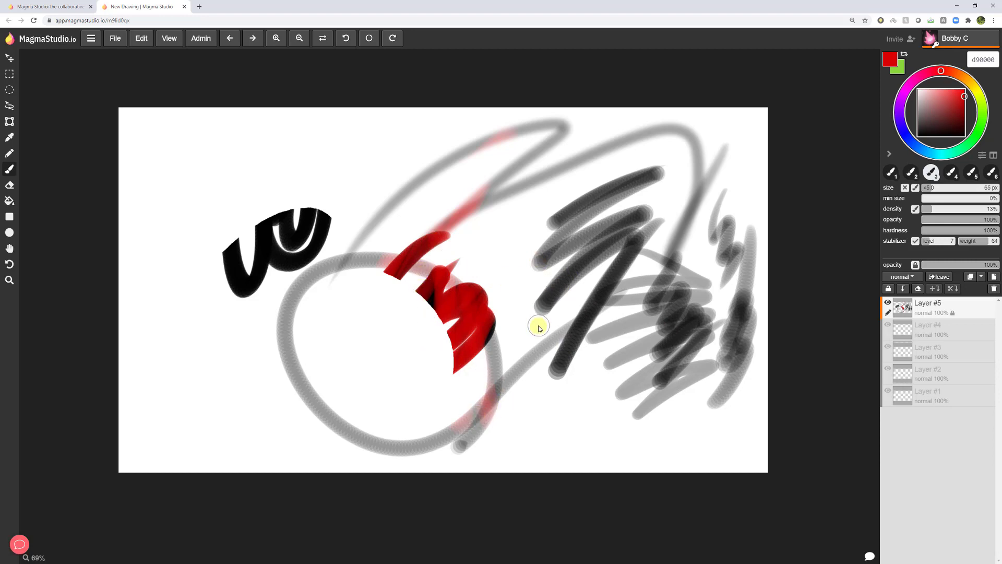
# Step: View the available layer blend modes without changing the mode, and claim and release Layer #4
pyautogui.click(914, 278)
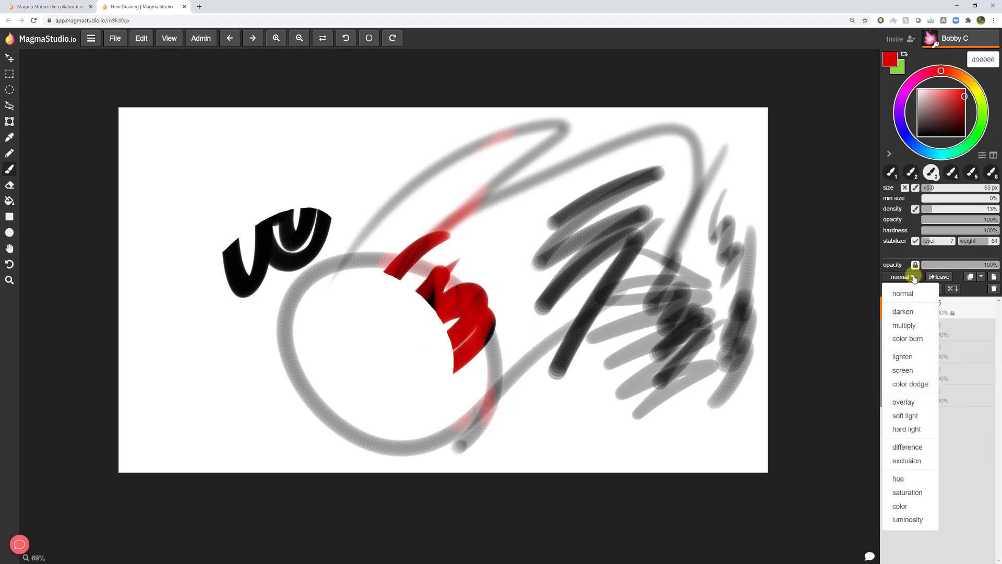
pyautogui.click(914, 278)
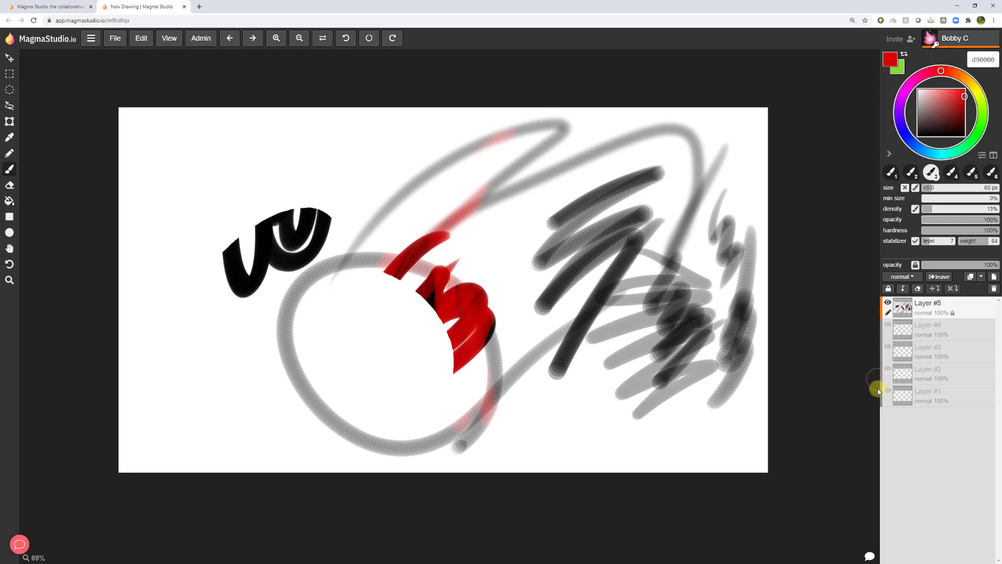
pyautogui.click(950, 330)
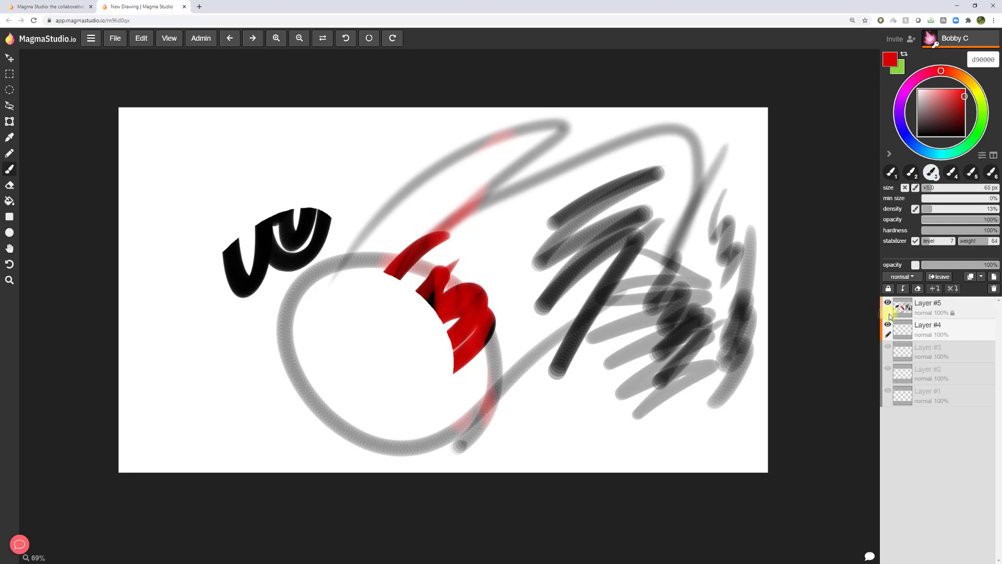
pyautogui.click(942, 277)
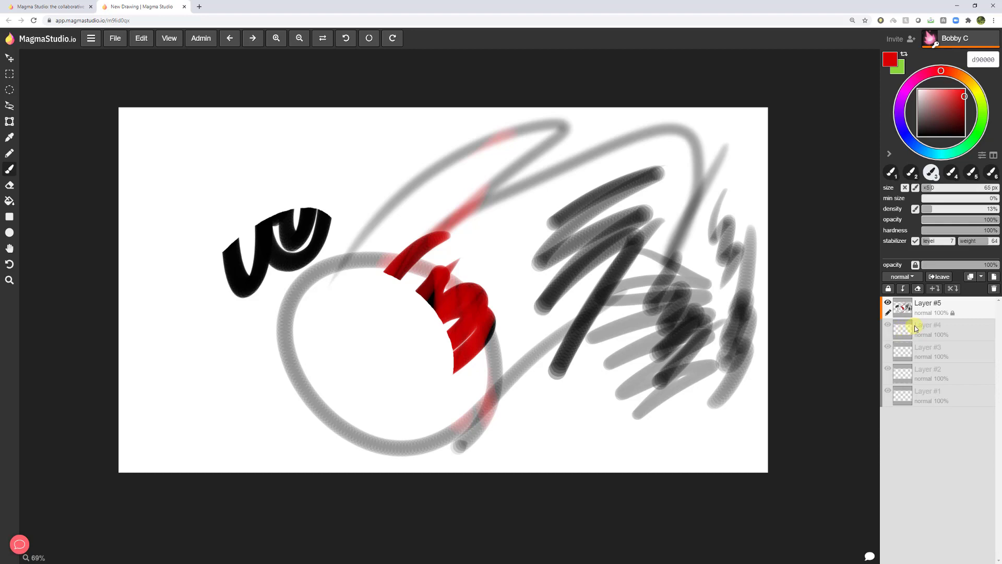
# Step: Duplicate Layer #5 and undo the copy, and add an empty layer and undo it
pyautogui.click(974, 278)
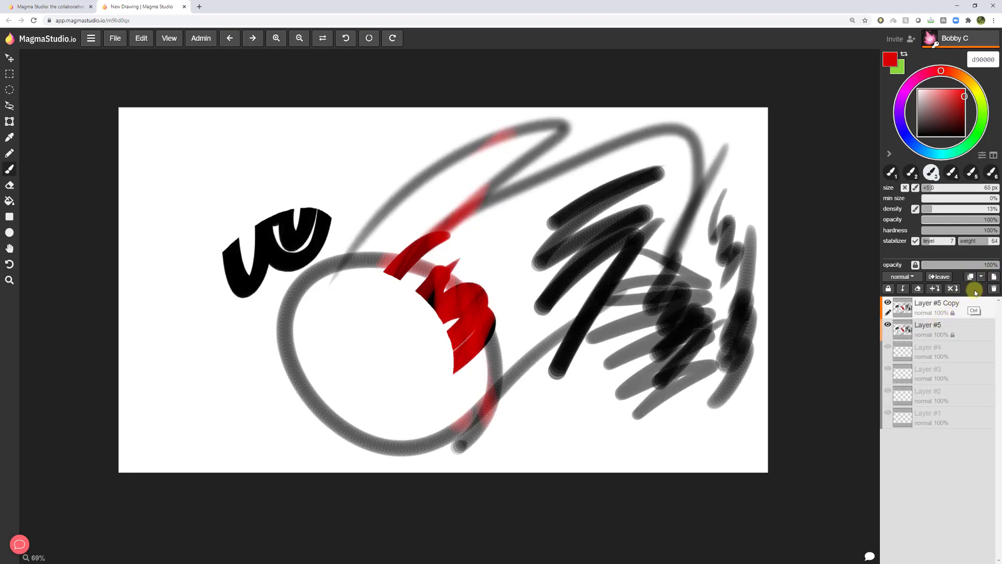
pyautogui.hotkey('ctrl', 'z')
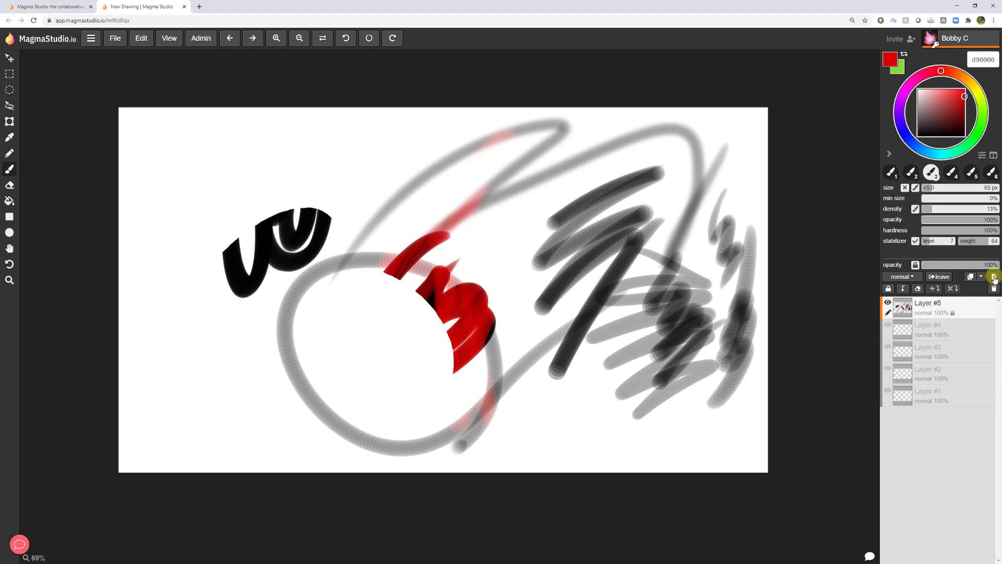
pyautogui.click(994, 278)
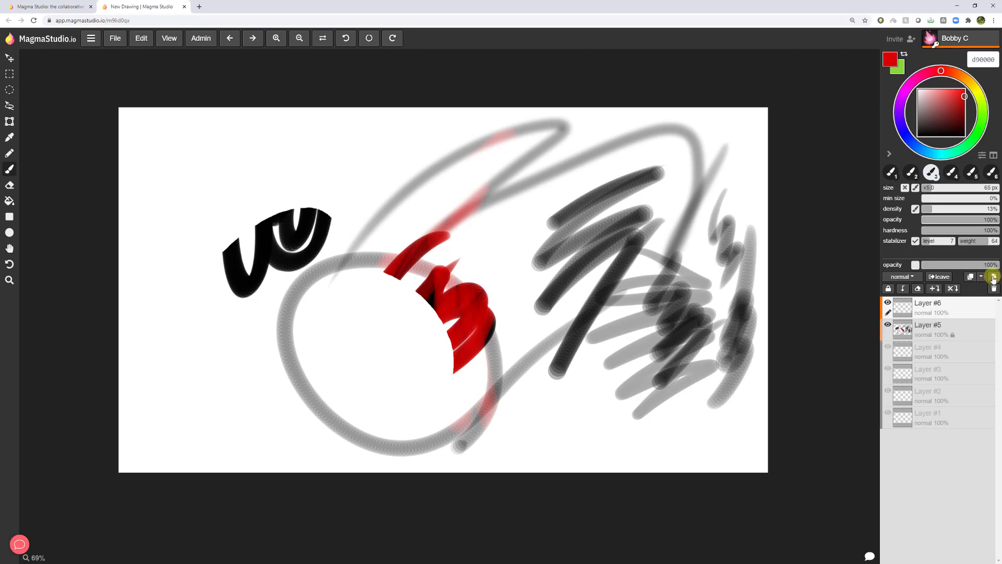
pyautogui.hotkey('ctrl', 'z')
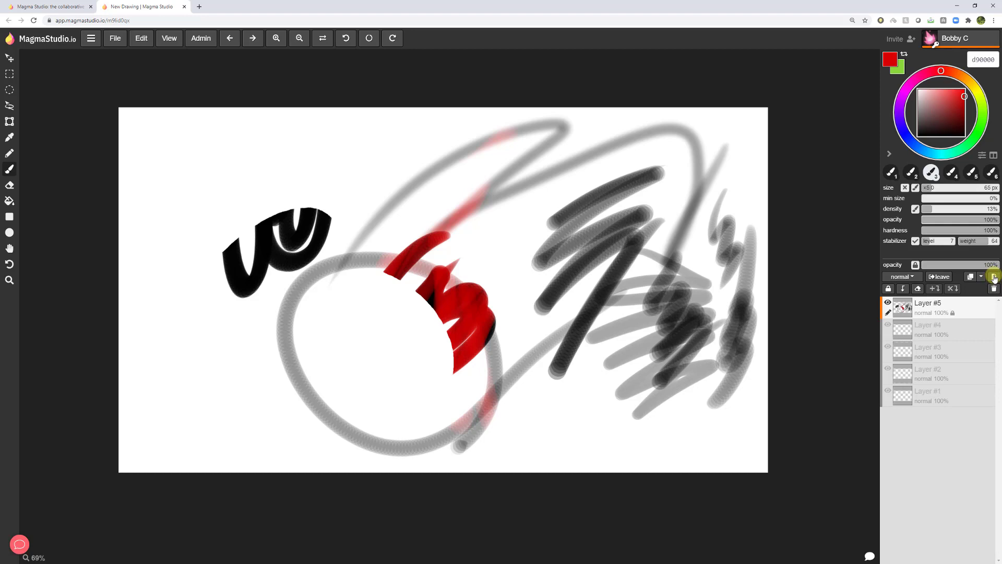
# Step: Add a new layer above Layer #5, lock it, and try to paint on it
pyautogui.click(994, 278)
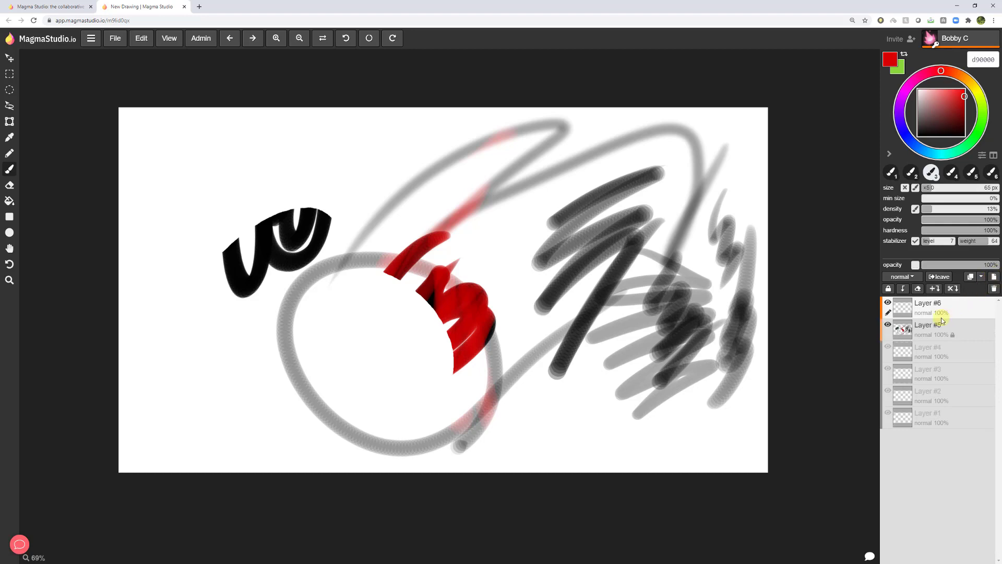
pyautogui.click(890, 290)
pyautogui.click(510, 239)
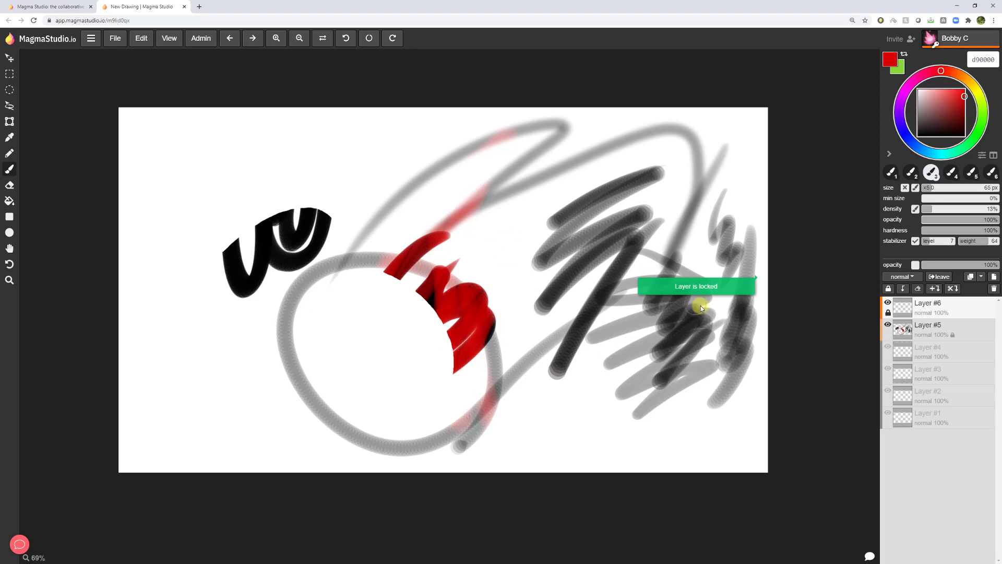
# Step: Unlock the new top layer and turn it into a clipping layer on Layer #5
pyautogui.click(904, 289)
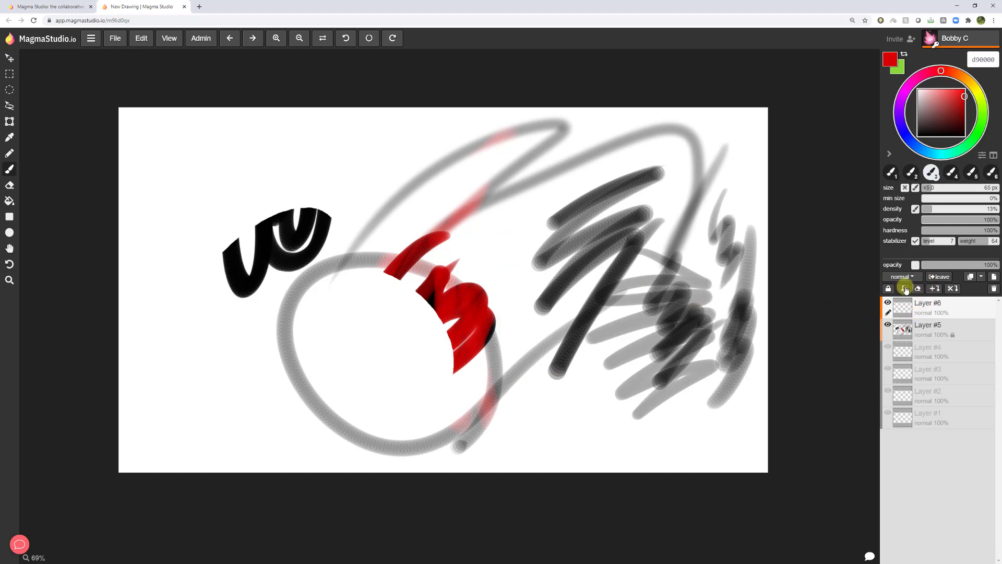
pyautogui.click(908, 291)
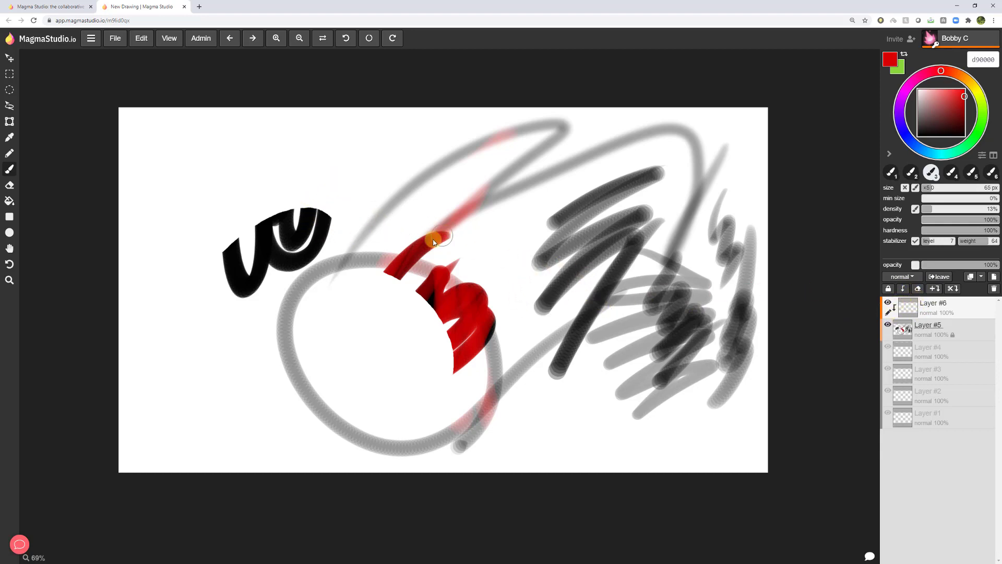
# Step: Paint yellow-green 9bd900 strokes over the black squiggle on clipping Layer #6, and toggle that layer's visibility off and on
pyautogui.click(983, 106)
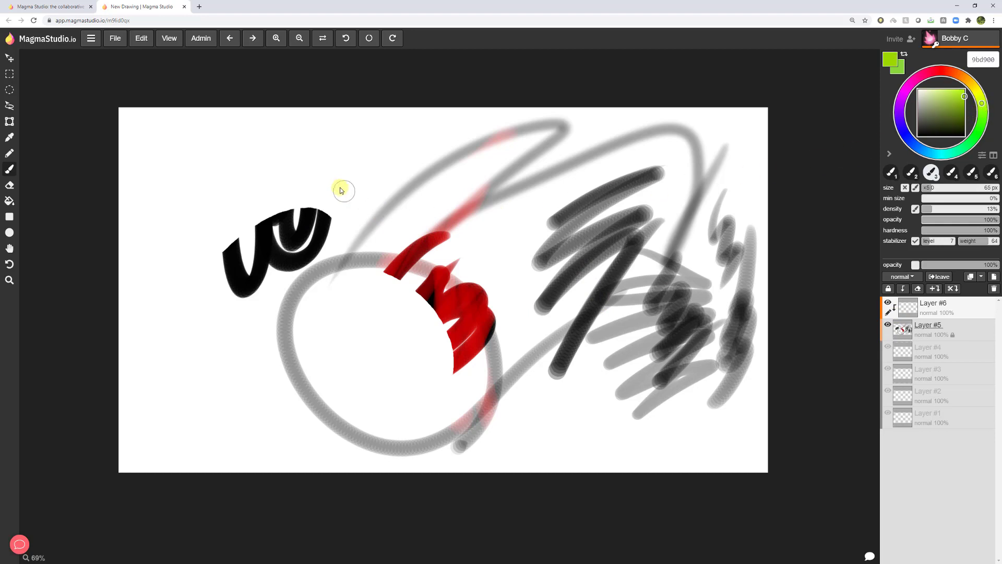
pyautogui.moveTo(340, 187)
pyautogui.mouseDown()
pyautogui.moveTo(283, 304)
pyautogui.moveTo(269, 369)
pyautogui.moveTo(176, 362)
pyautogui.mouseUp()
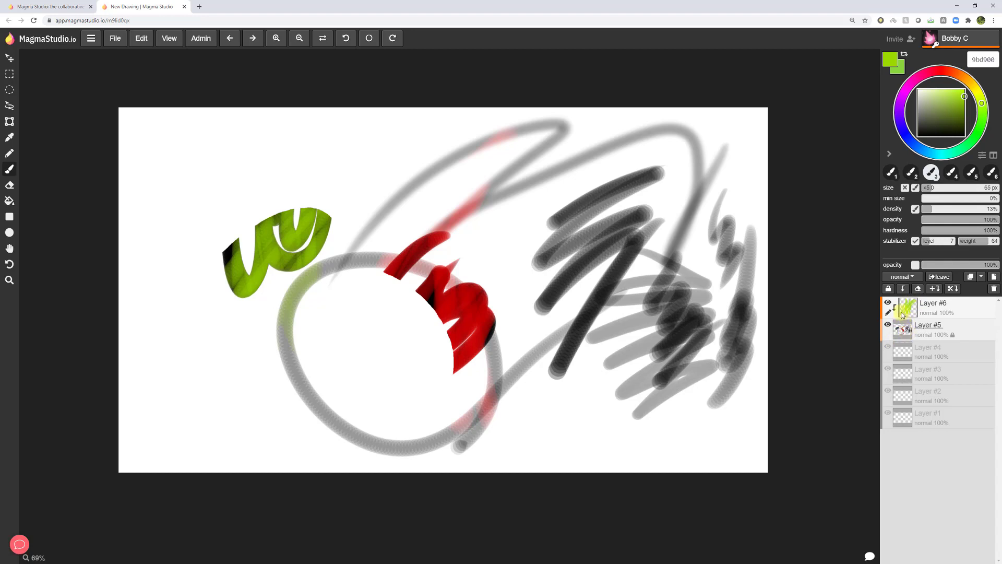
pyautogui.click(888, 303)
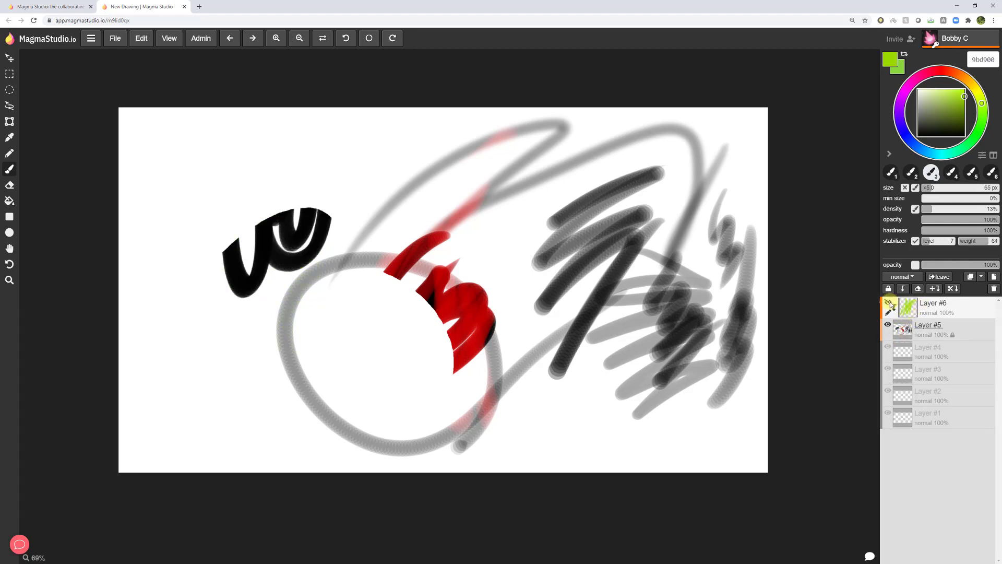
pyautogui.click(888, 303)
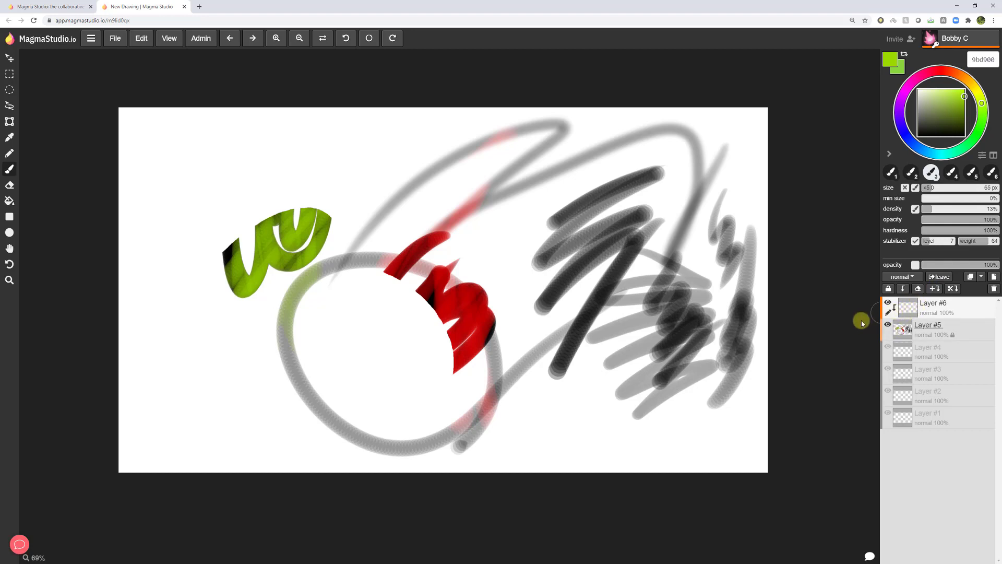
# Step: Undo the transfer of Layer #6's paint to Layer #5, and merge Layer #6 down into Layer #5
pyautogui.press('ctrl')
pyautogui.press('ctrl')
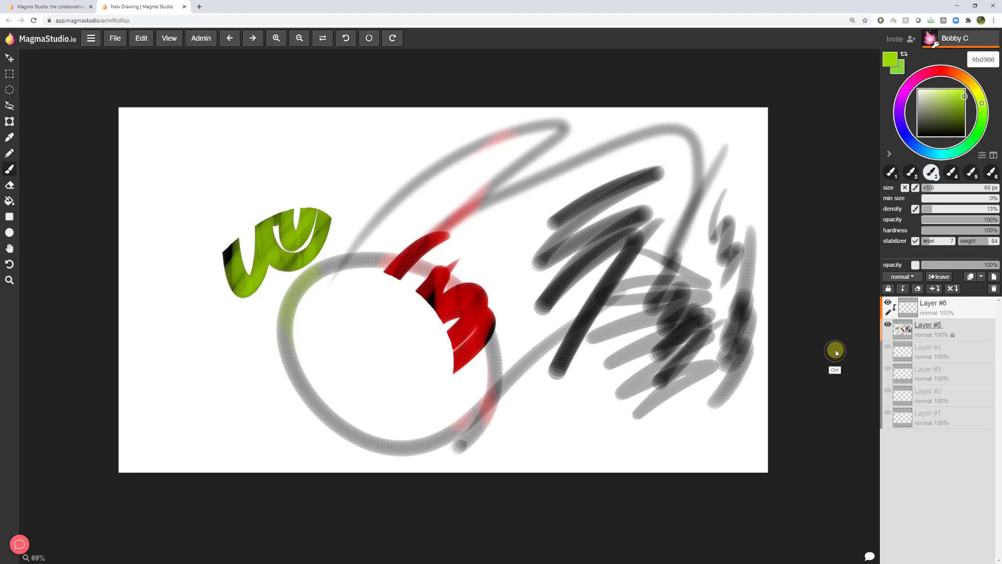
pyautogui.hotkey('ctrl', 'z')
pyautogui.hotkey('ctrl', 'z')
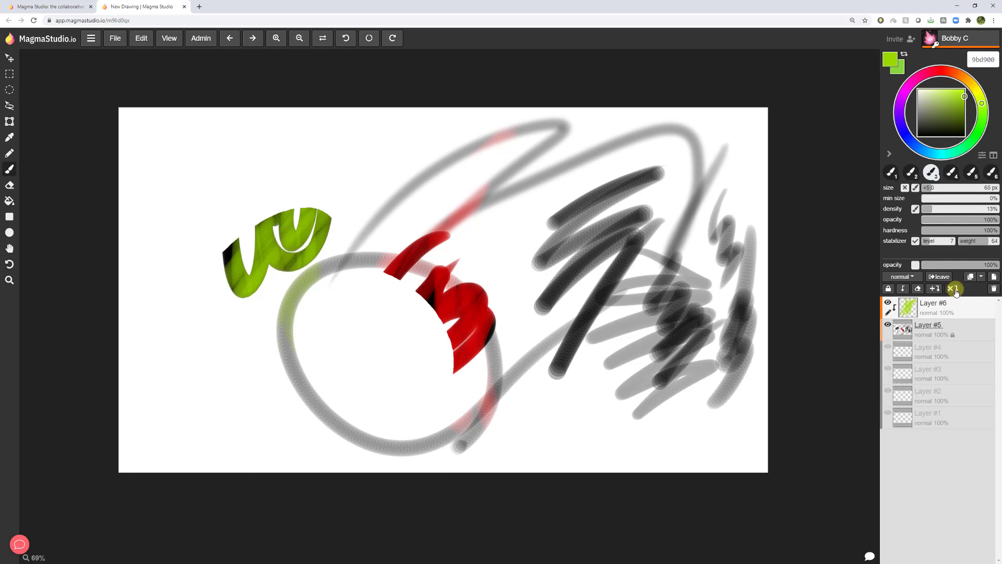
pyautogui.click(953, 289)
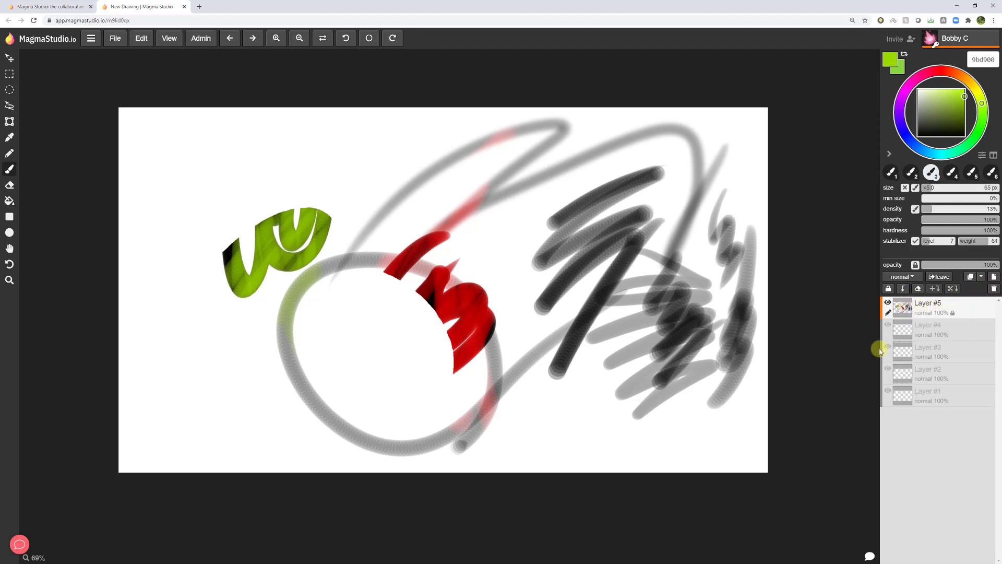
pyautogui.click(870, 558)
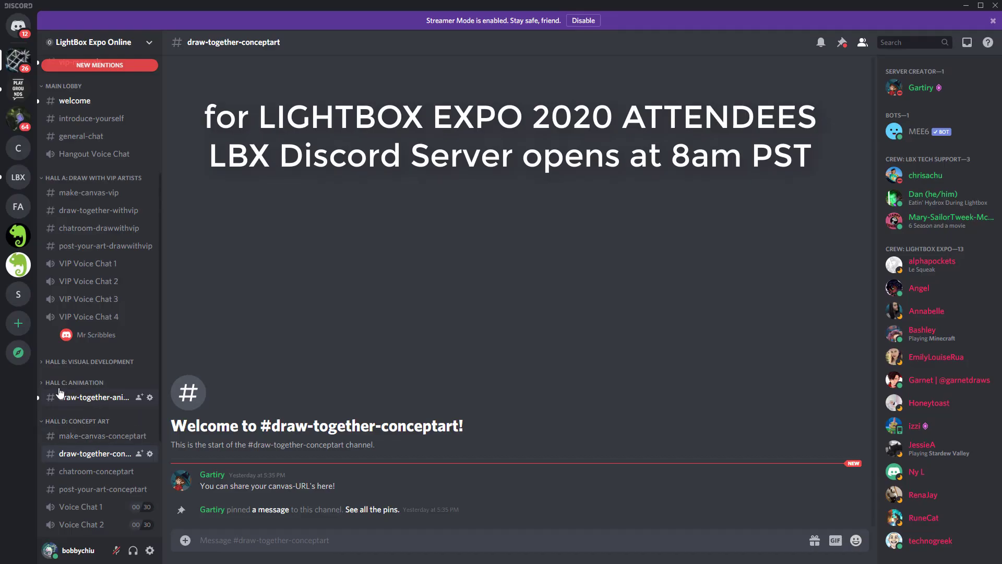
# Step: In Discord's LightBox Expo Online server, collapse the Hall D and Hall E categories and open the draw-together-withvip channel
pyautogui.click(44, 423)
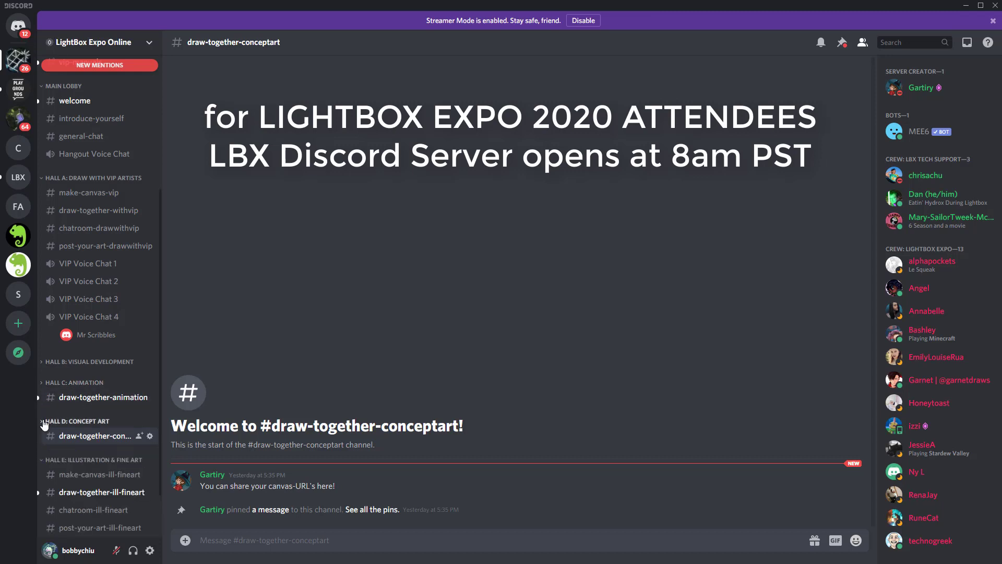
pyautogui.click(42, 460)
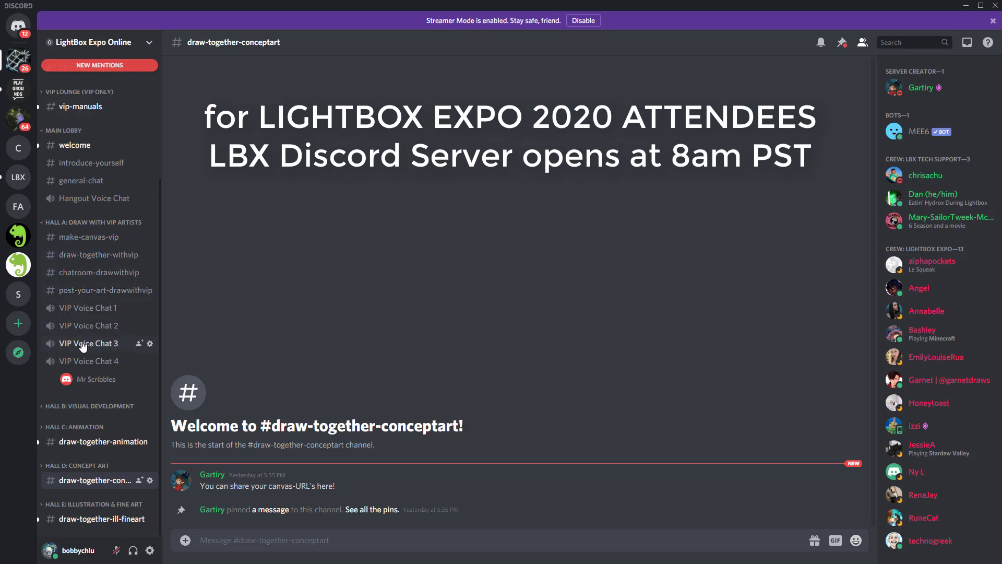
pyautogui.click(94, 255)
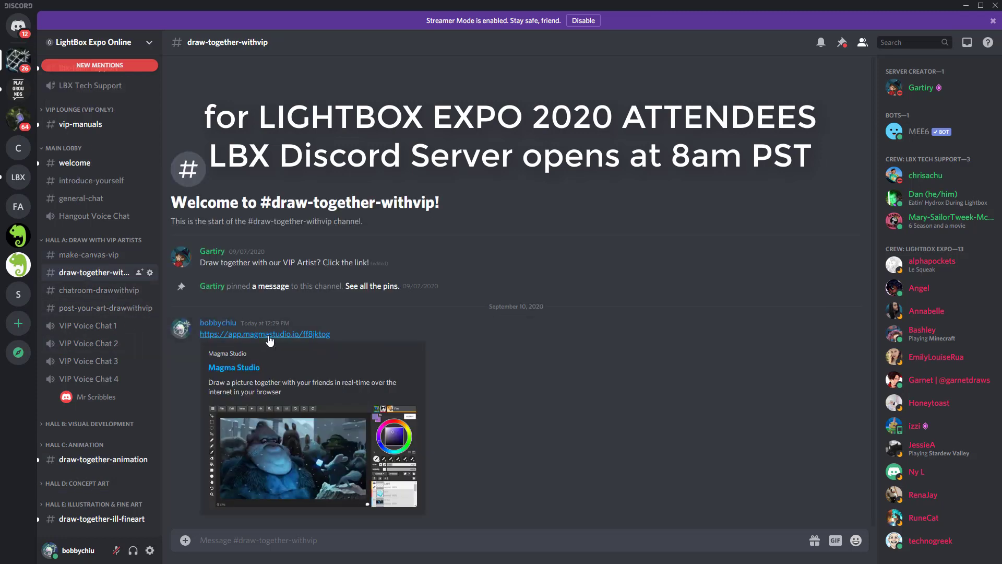
# Step: Expand Hall B: Visual Development, open the make-canvas-visdev channel, and follow its link to create a new shared Magma Studio canvas
pyautogui.click(53, 424)
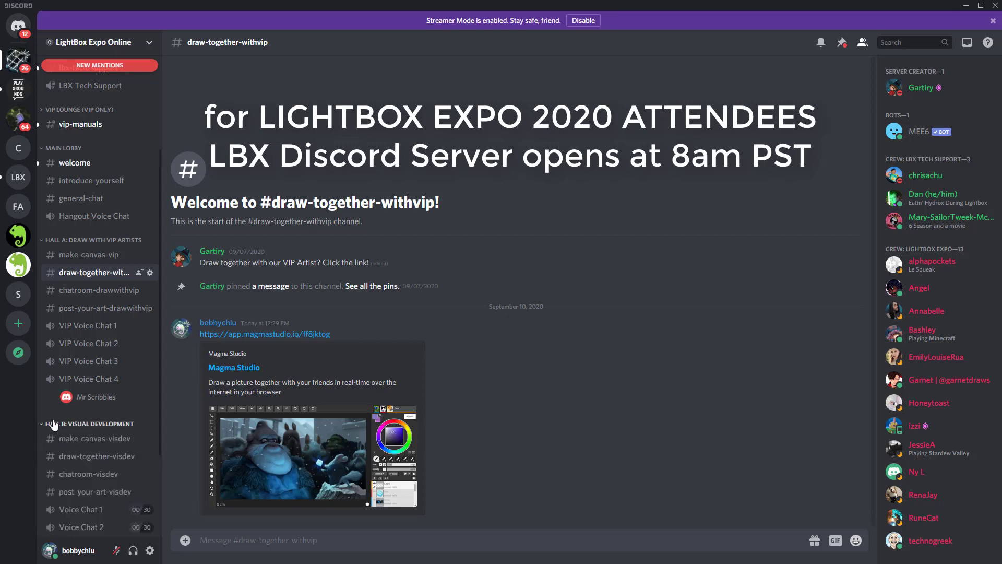
pyautogui.scroll(-3, 99, 412)
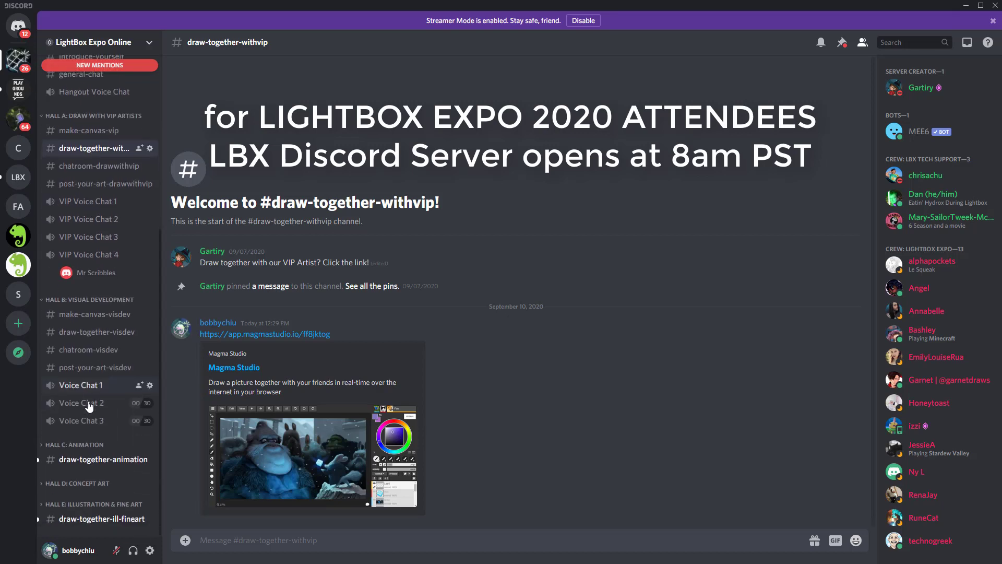
pyautogui.click(99, 316)
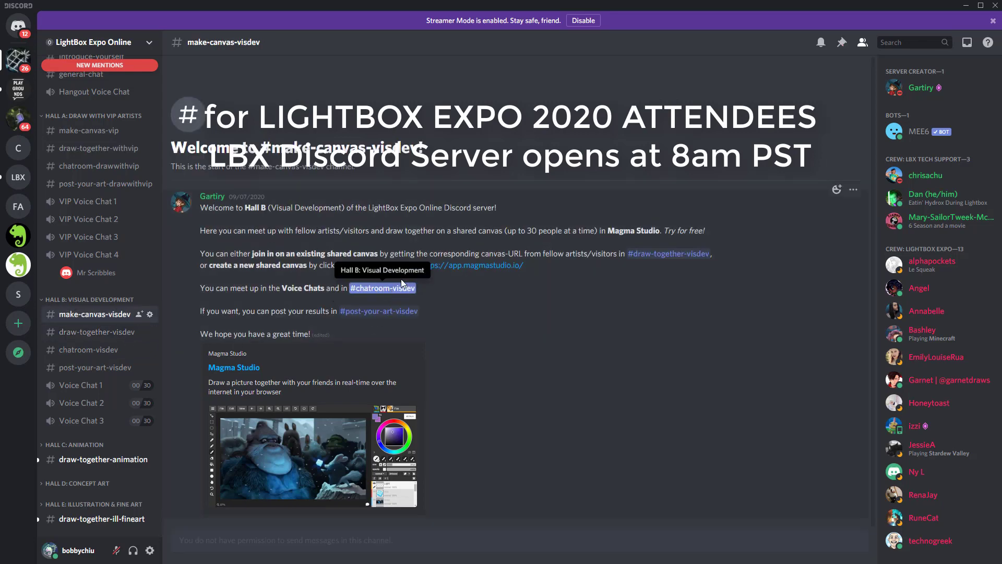
pyautogui.click(452, 271)
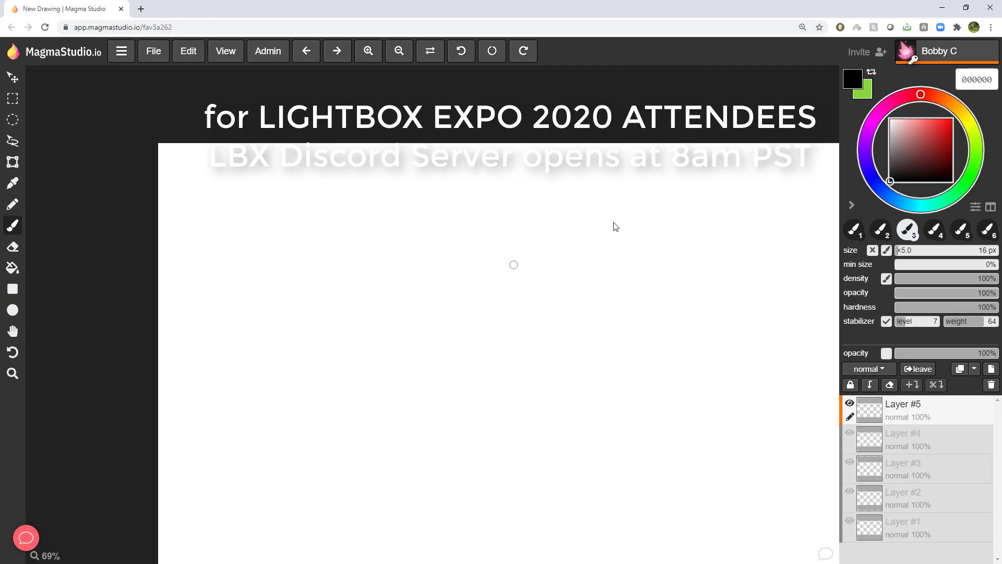
# Step: Select the new canvas's URL in the browser, return to Discord, and open the draw-together-visdev channel
pyautogui.click(250, 27)
pyautogui.hotkey('alt', 'Tab')
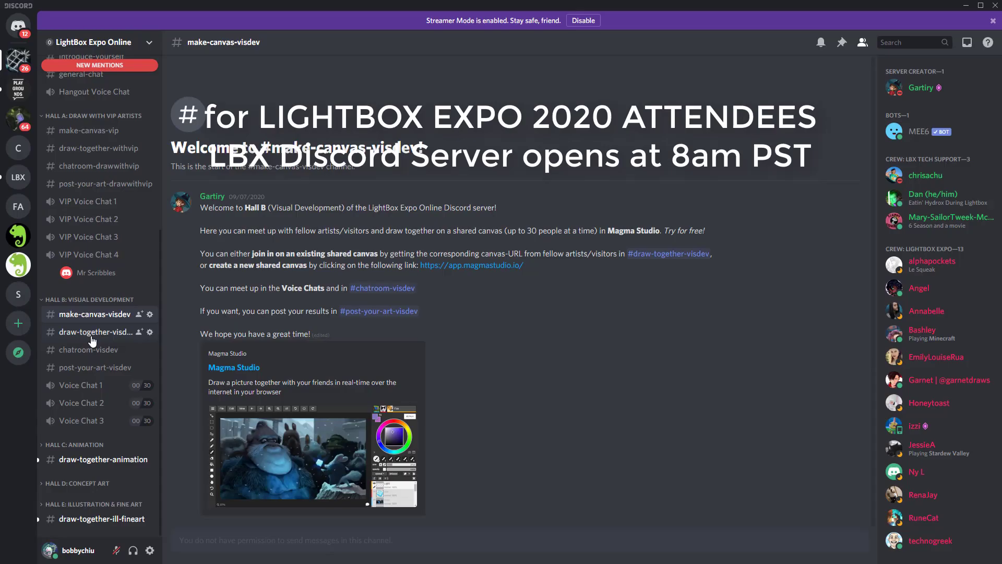
pyautogui.click(120, 334)
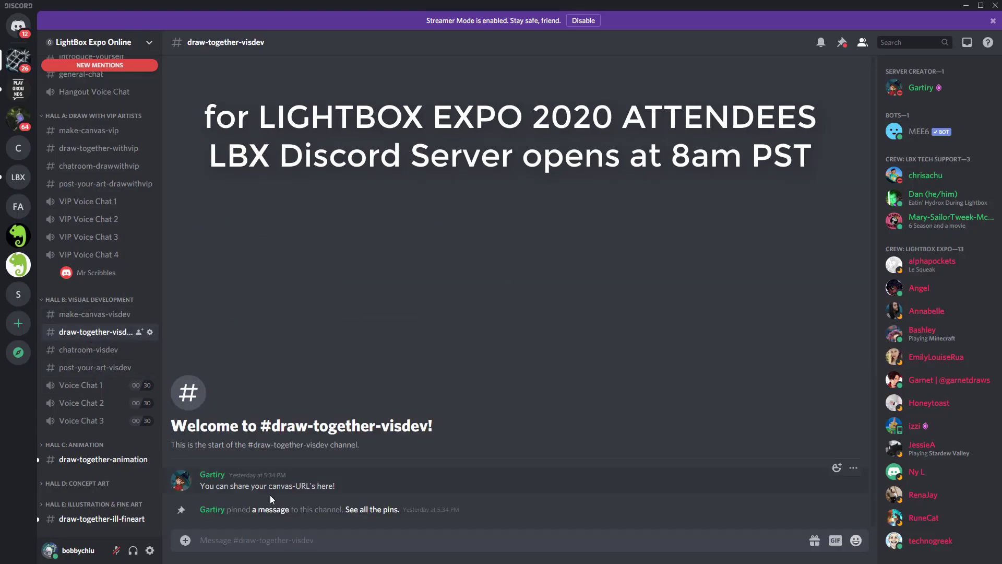